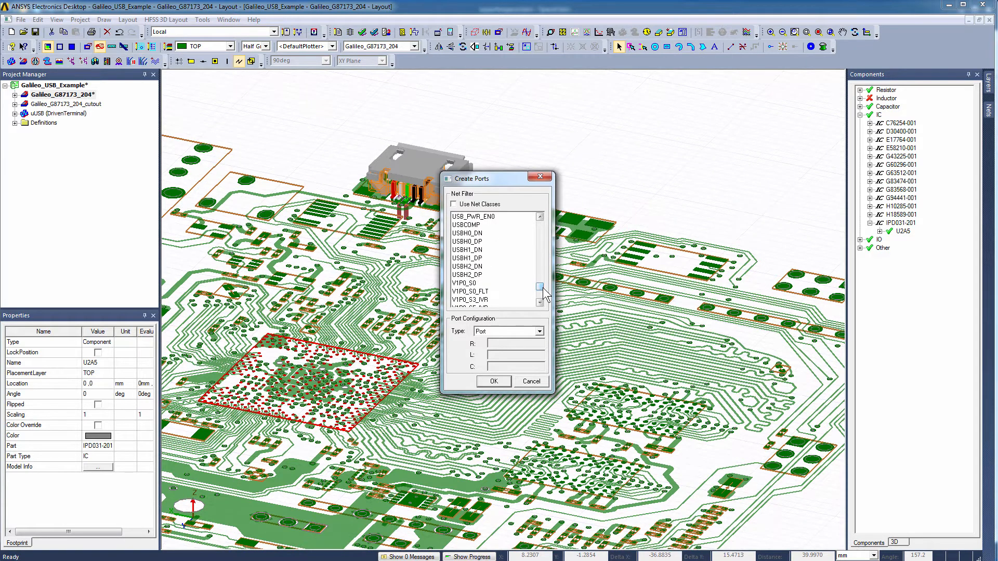
Create ports on component U2A5 for nets USBH2_DN and USBH2_DP, and show the design's excitations
{"action": "left_click", "coordinate": [480, 266]}
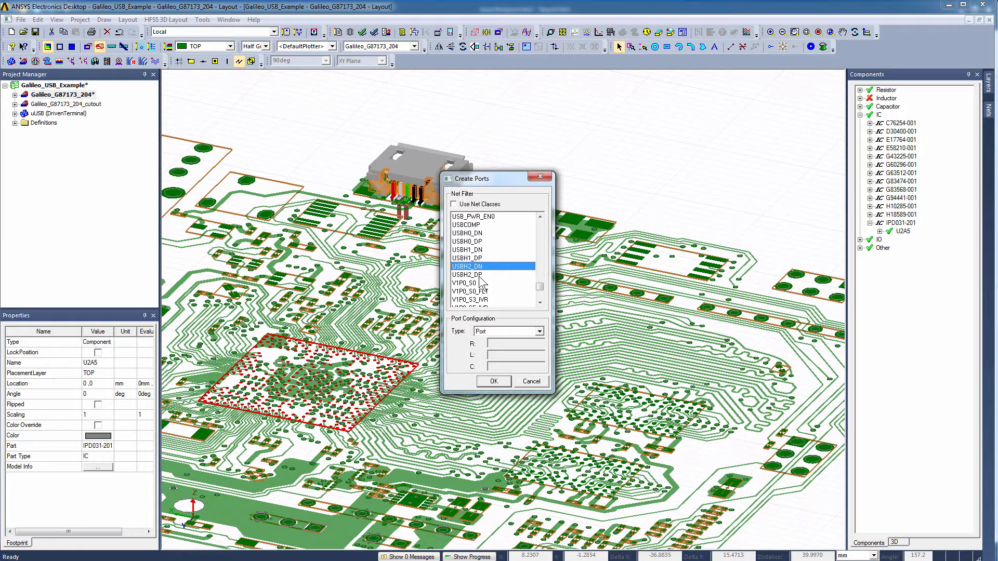
{"action": "left_click", "coordinate": [480, 275], "text": "ctrl"}
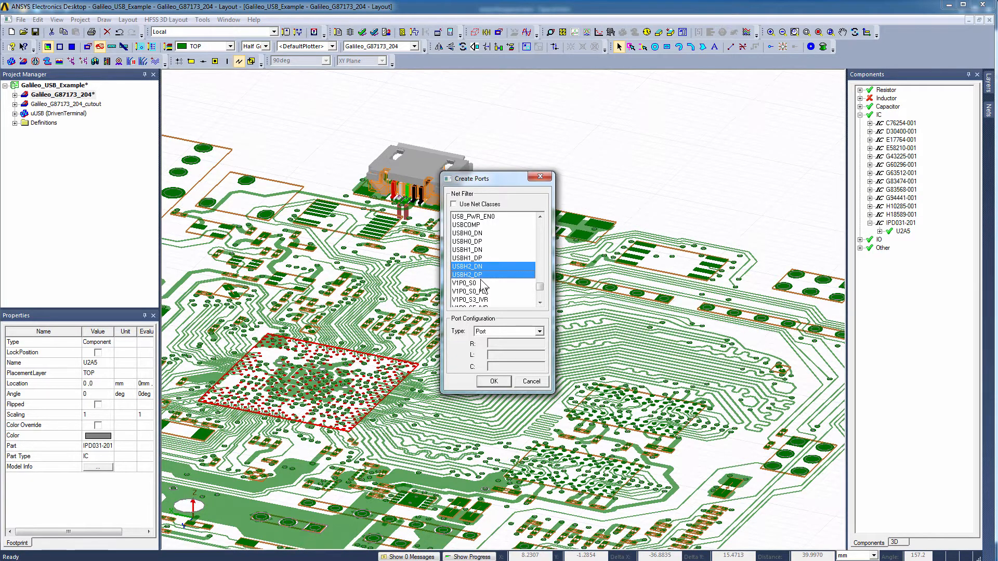
{"action": "left_click", "coordinate": [493, 382]}
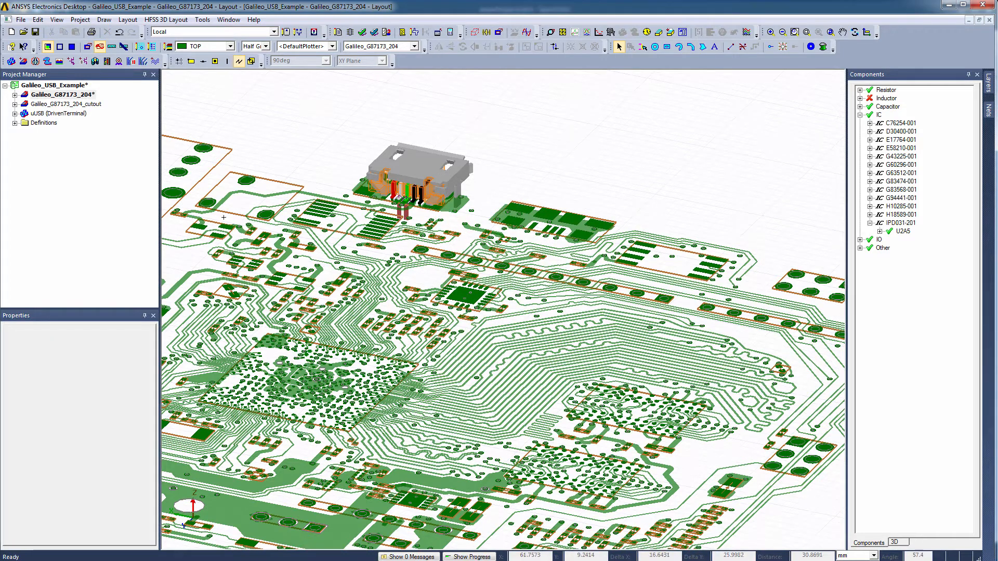
{"action": "left_click", "coordinate": [14, 95]}
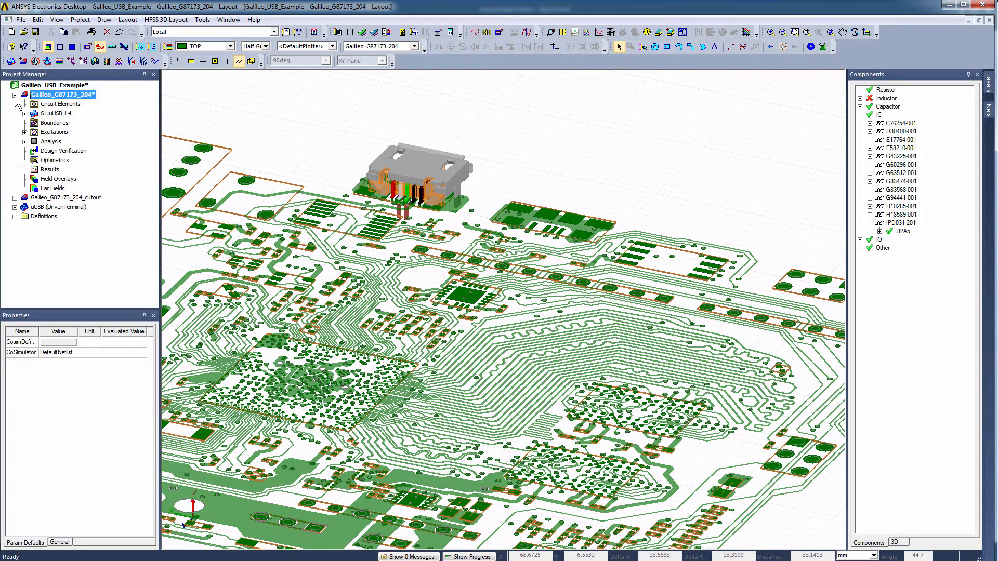
{"action": "left_click", "coordinate": [24, 133]}
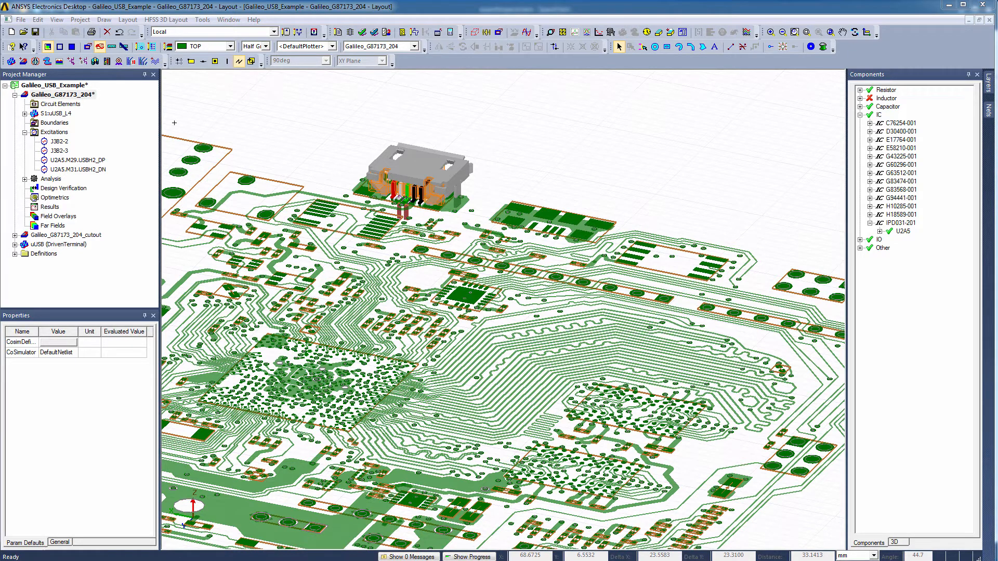
Open the layout's design list and filter its objects by the type Pin Port
{"action": "left_click", "coordinate": [127, 20]}
{"action": "left_click", "coordinate": [138, 32]}
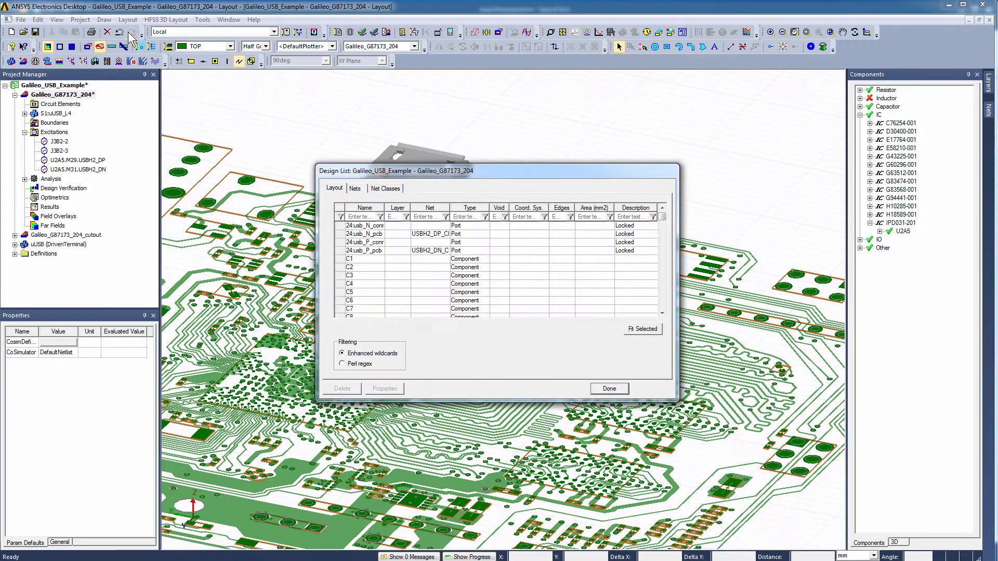
{"action": "left_click", "coordinate": [463, 217]}
{"action": "type", "text": "Pin Port"}
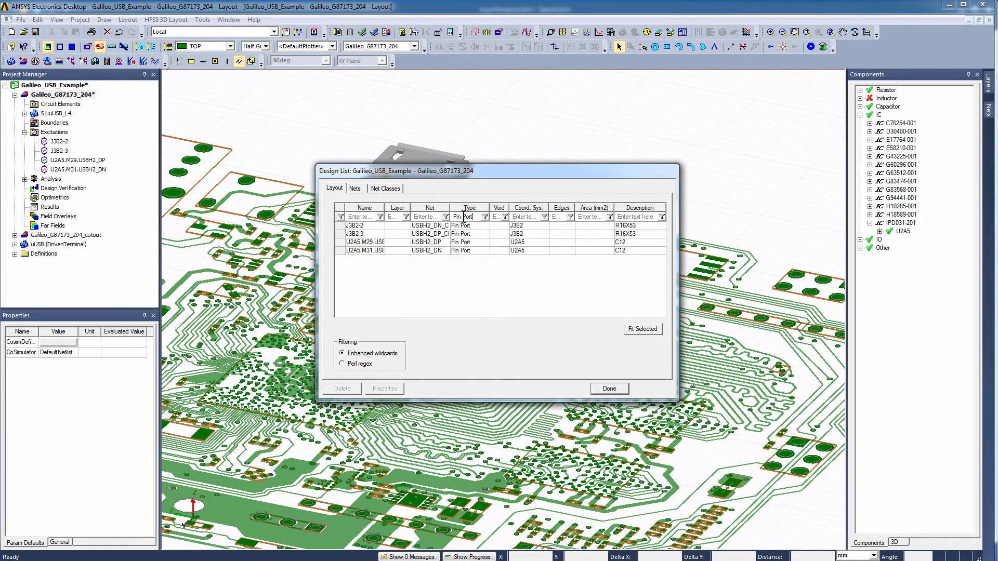
Set the HFSS Type of both U2A5 pin ports to Auto in their EM design properties and close the design list
{"action": "left_click", "coordinate": [341, 244]}
{"action": "left_click", "coordinate": [341, 251], "text": "shift"}
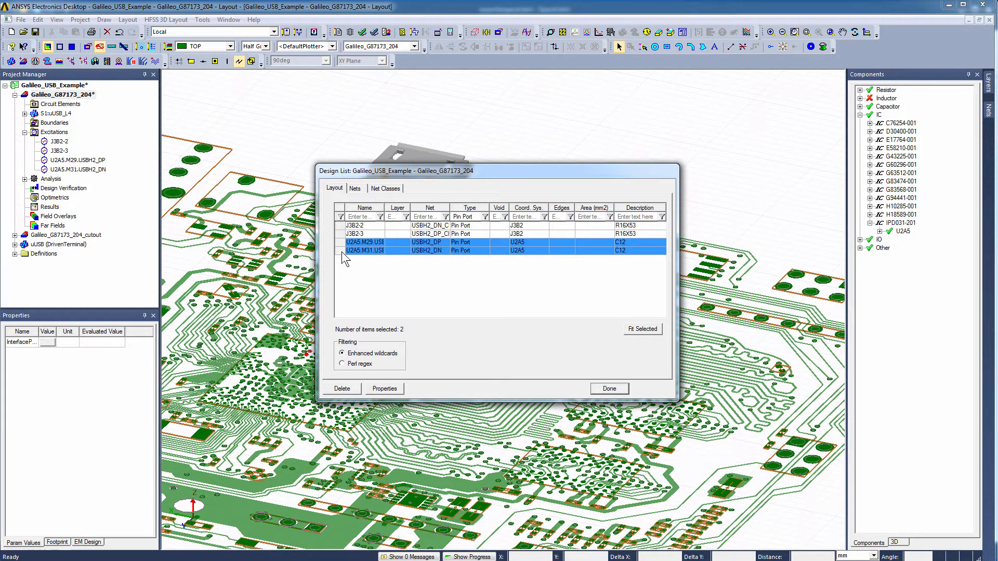
{"action": "left_click", "coordinate": [384, 388]}
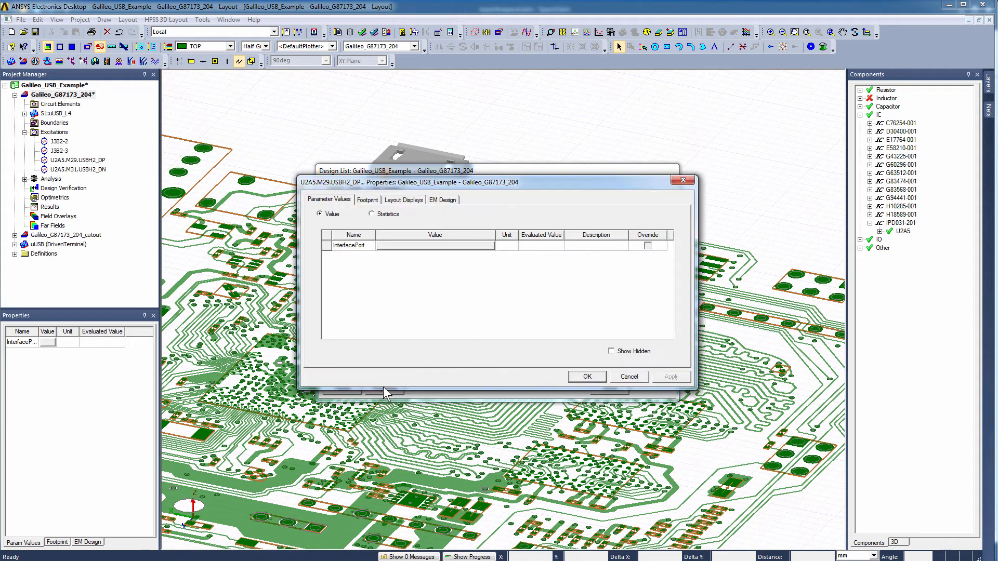
{"action": "left_click", "coordinate": [447, 202]}
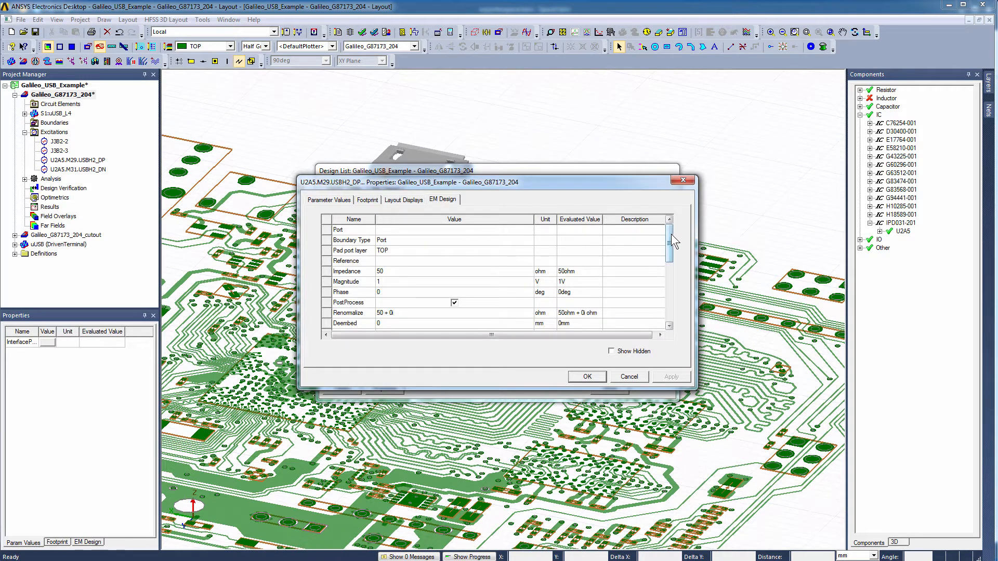
{"action": "left_click_drag", "start_coordinate": [670, 235], "coordinate": [669, 272]}
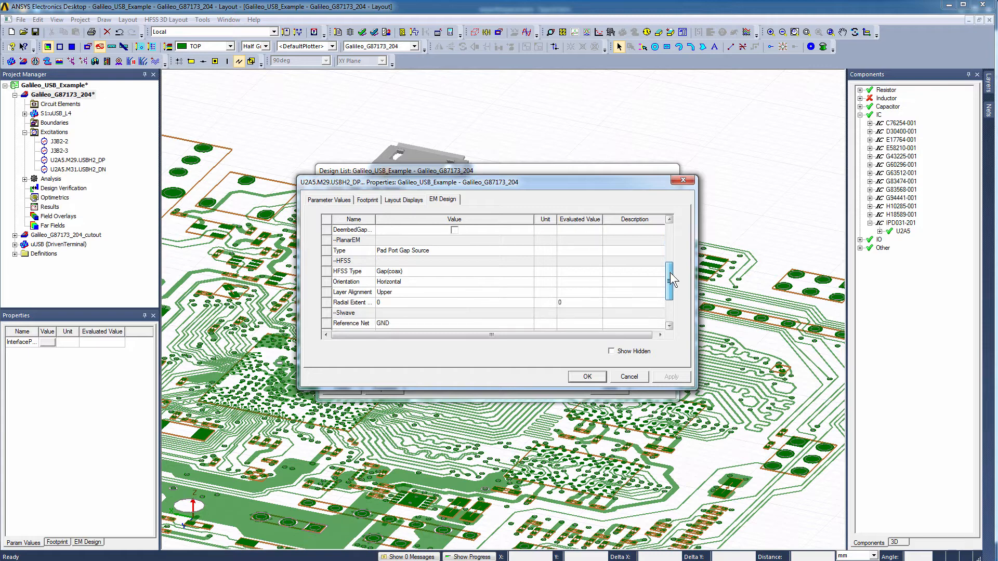
{"action": "left_click", "coordinate": [411, 272]}
{"action": "left_click", "coordinate": [401, 307]}
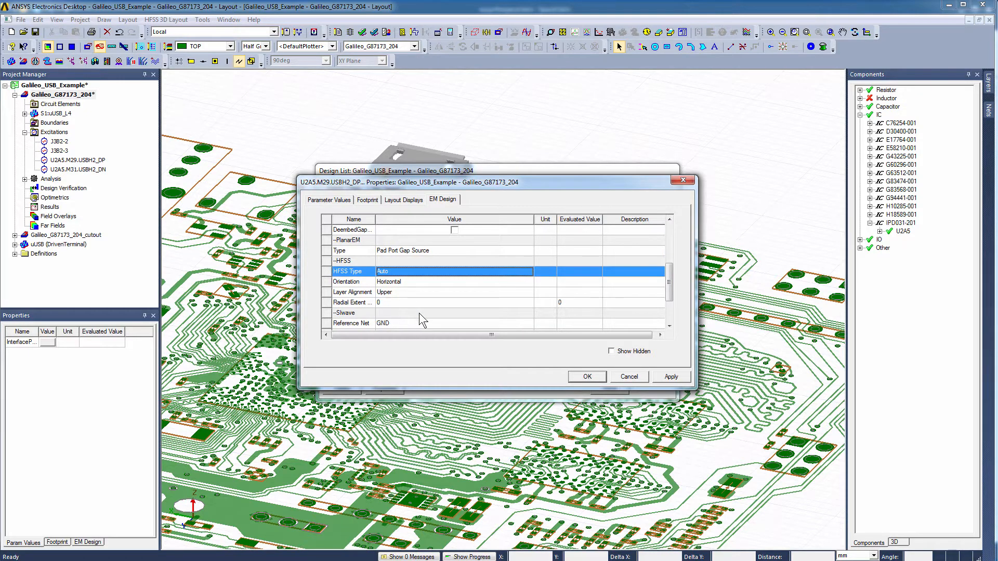
{"action": "left_click", "coordinate": [667, 375]}
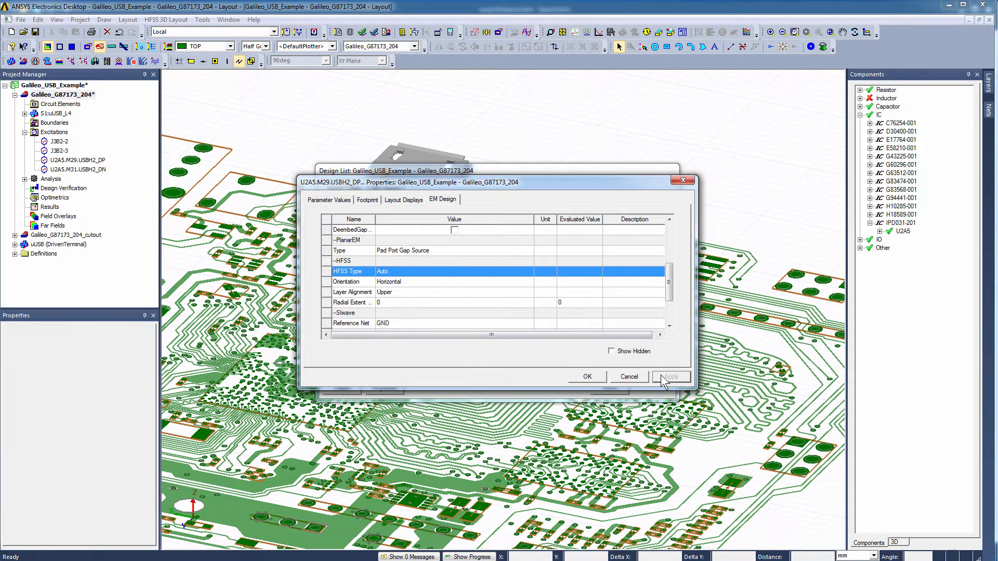
{"action": "left_click", "coordinate": [593, 377]}
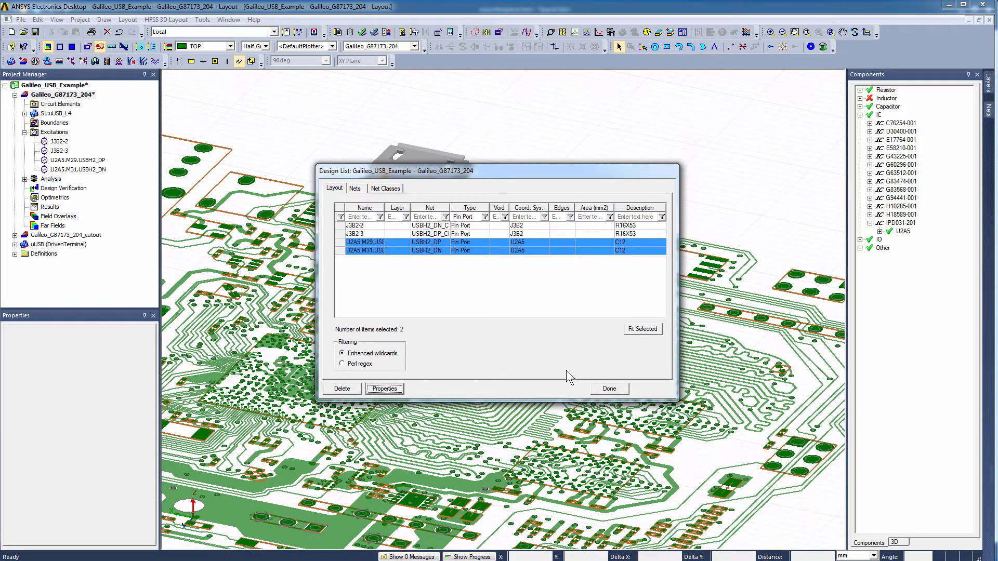
{"action": "left_click", "coordinate": [610, 390]}
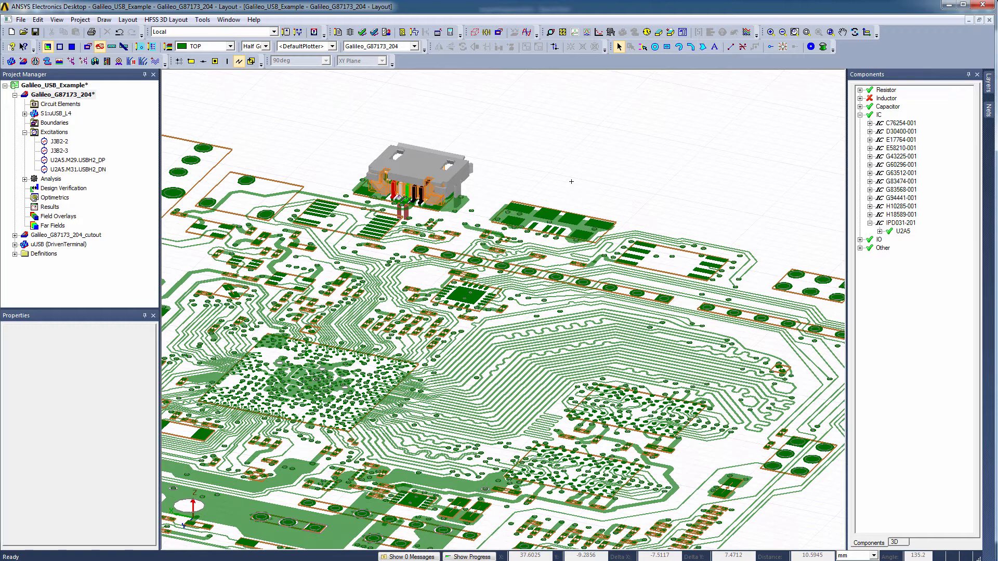
Expand the analysis branch and open the component model settings of inductor L3M1 from part E53905-001
{"action": "left_click", "coordinate": [24, 179]}
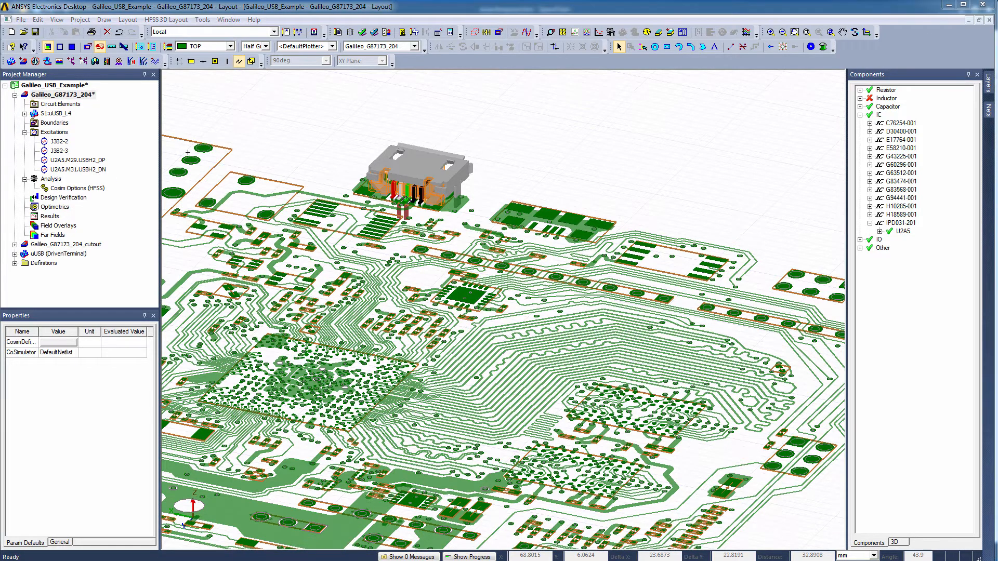
{"action": "left_click", "coordinate": [861, 99]}
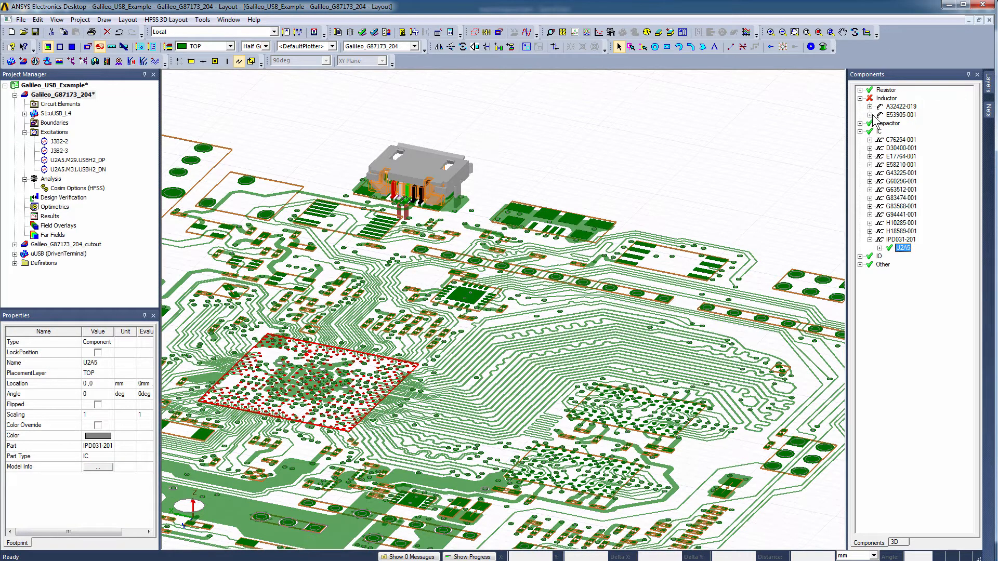
{"action": "left_click", "coordinate": [870, 115]}
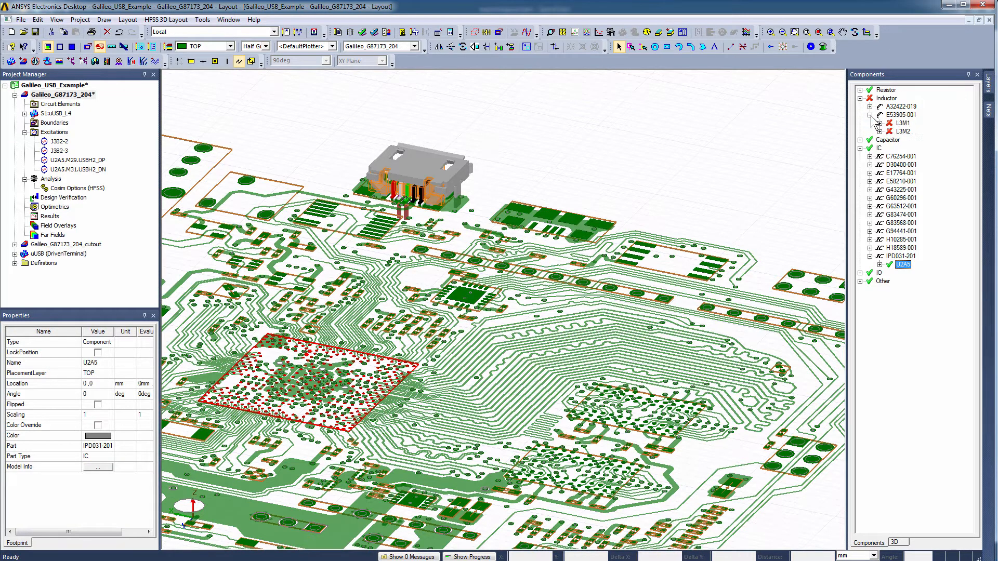
{"action": "left_click", "coordinate": [903, 123]}
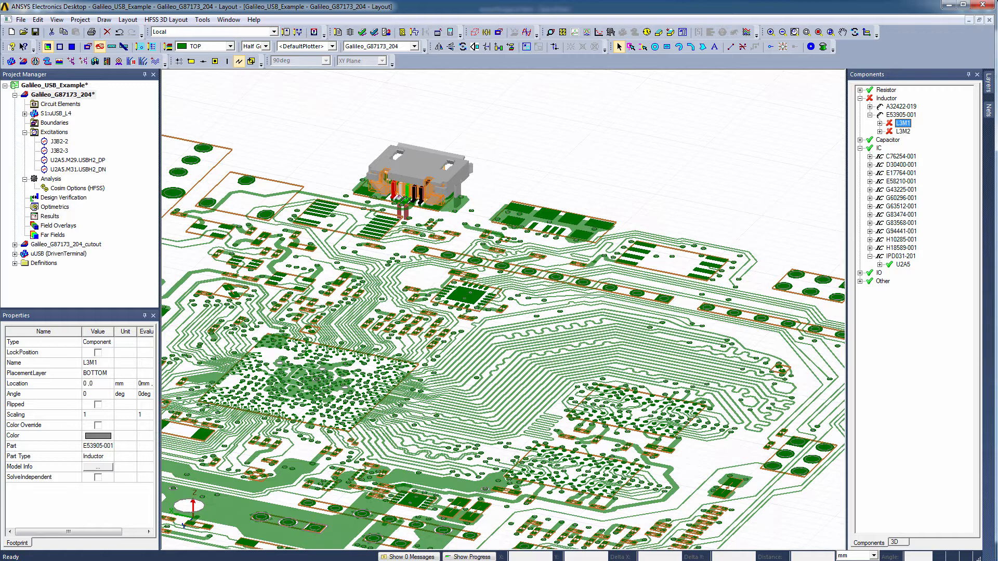
{"action": "left_click", "coordinate": [98, 477]}
{"action": "left_click", "coordinate": [100, 481]}
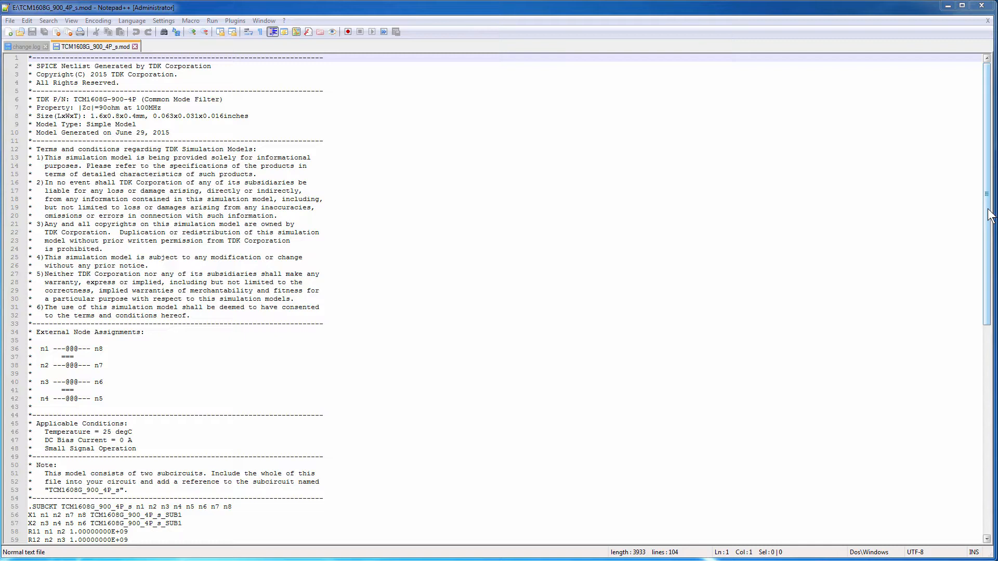
Switch to Notepad++ and examine the node assignments and subcircuit definitions in TCM1608G_900_4P_s.mod
{"action": "scroll", "coordinate": [990, 216], "scroll_direction": "down", "scroll_amount": 14}
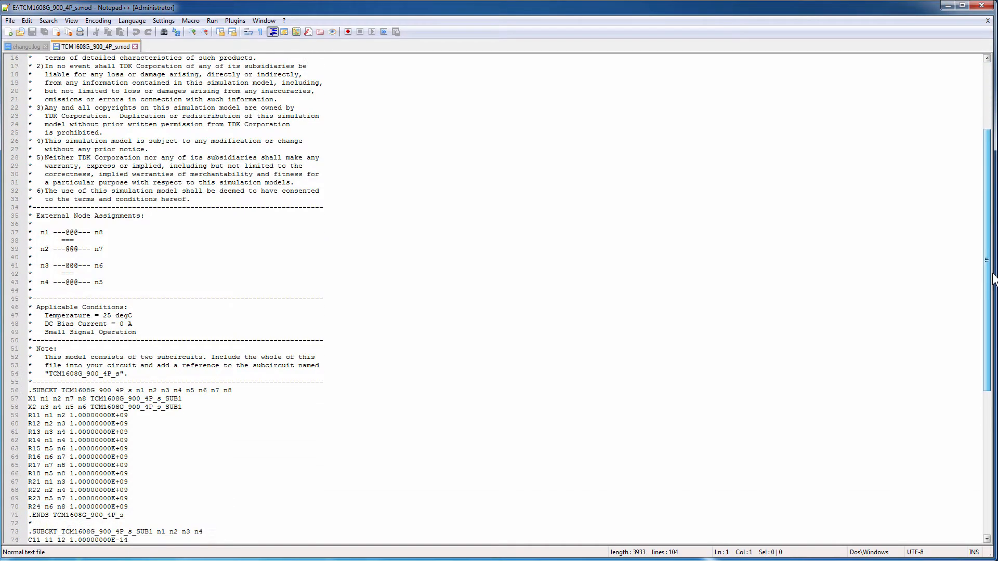
{"action": "scroll", "coordinate": [499, 299], "scroll_direction": "down", "scroll_amount": 2}
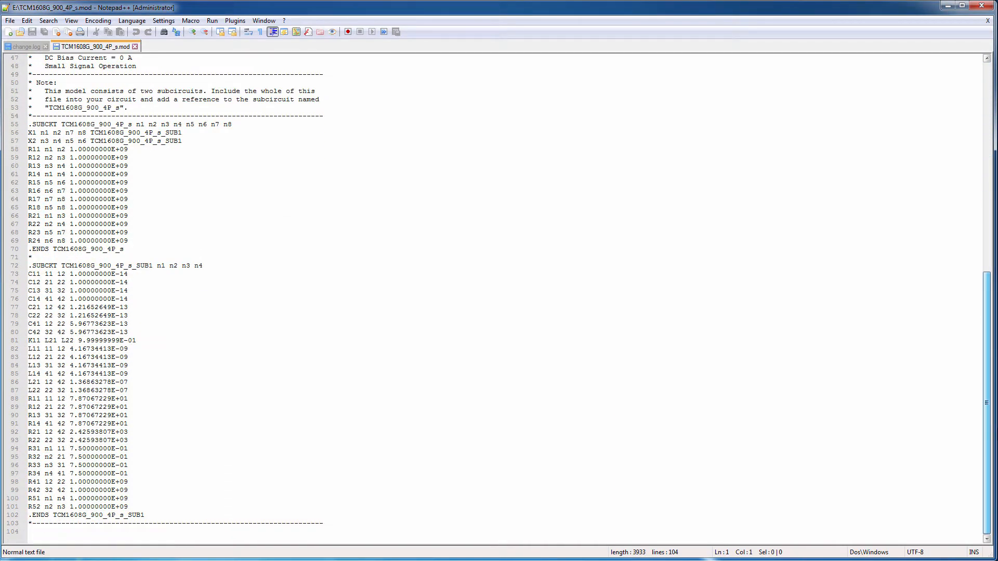
{"action": "scroll", "coordinate": [499, 299], "scroll_direction": "up", "scroll_amount": 5}
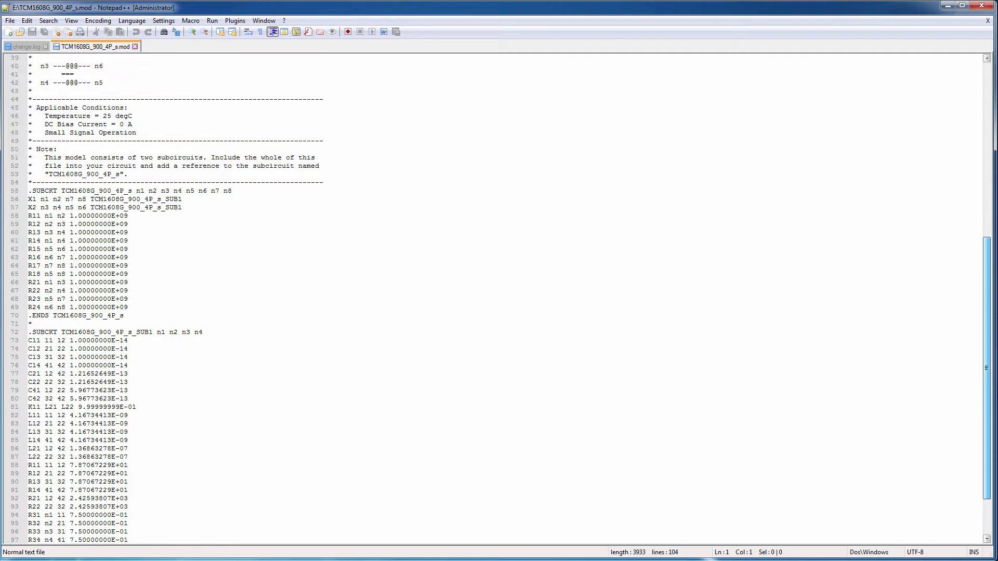
{"action": "scroll", "coordinate": [499, 299], "scroll_direction": "down", "scroll_amount": 1}
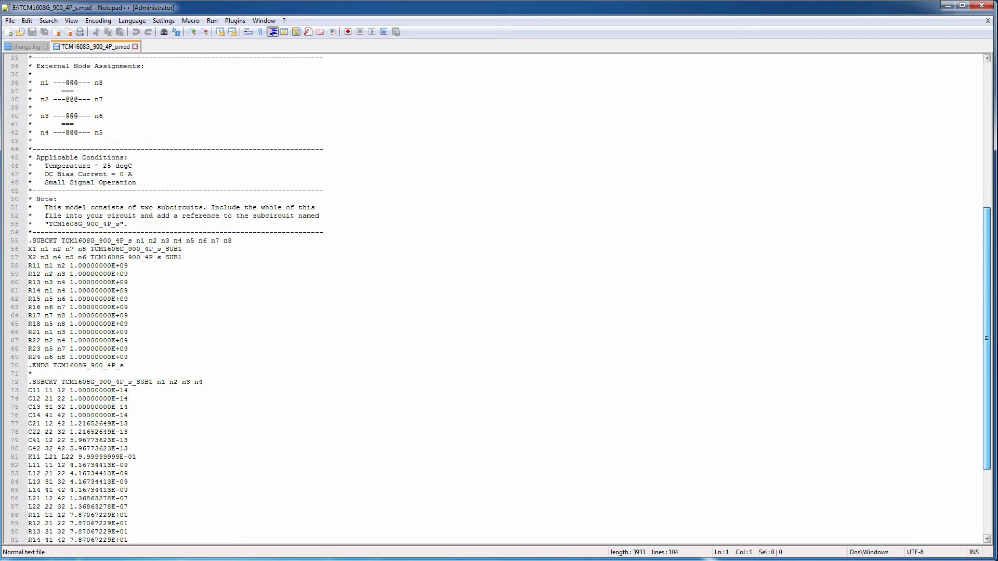
{"action": "scroll", "coordinate": [499, 299], "scroll_direction": "down", "scroll_amount": 5}
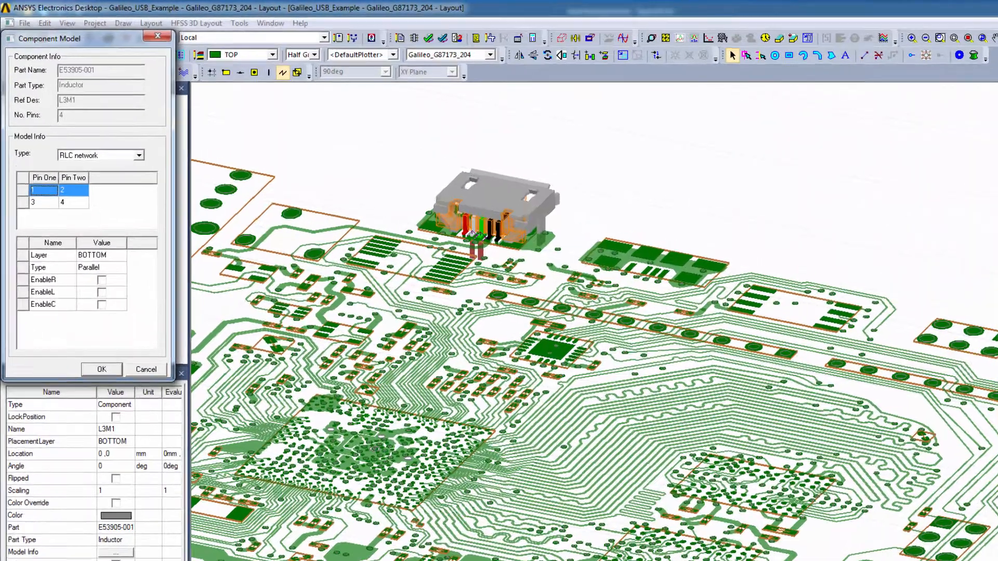
Assign L3M1 a Netlist model with the lines .inc "$PROJECTDIR\\TCM1608G_900_4P_s.mod" and x@ID %1 %2 %0 %3 TCM1608G_900_4P_s_SUB1
{"action": "left_click", "coordinate": [117, 131]}
{"action": "left_click", "coordinate": [78, 141]}
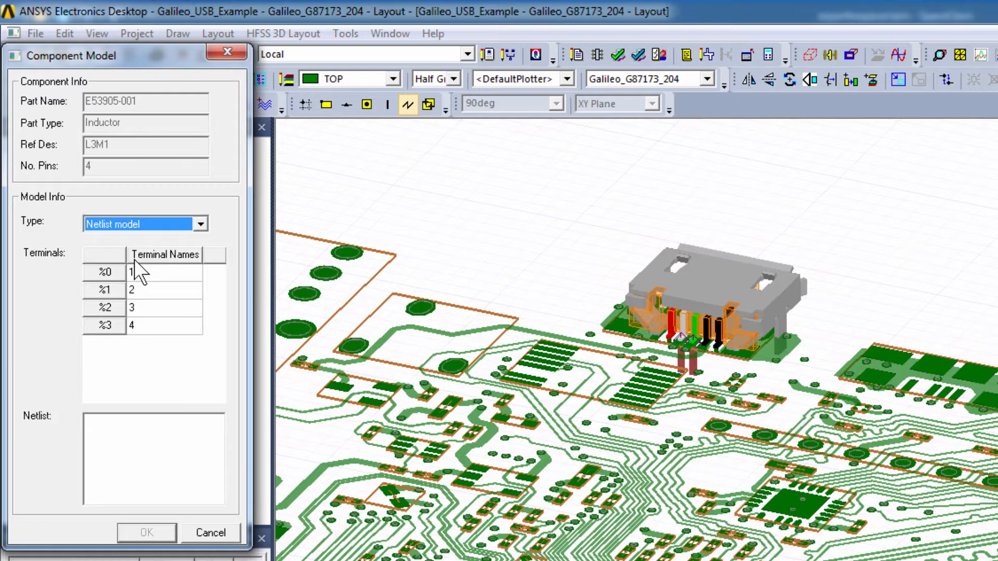
{"action": "left_click", "coordinate": [110, 439]}
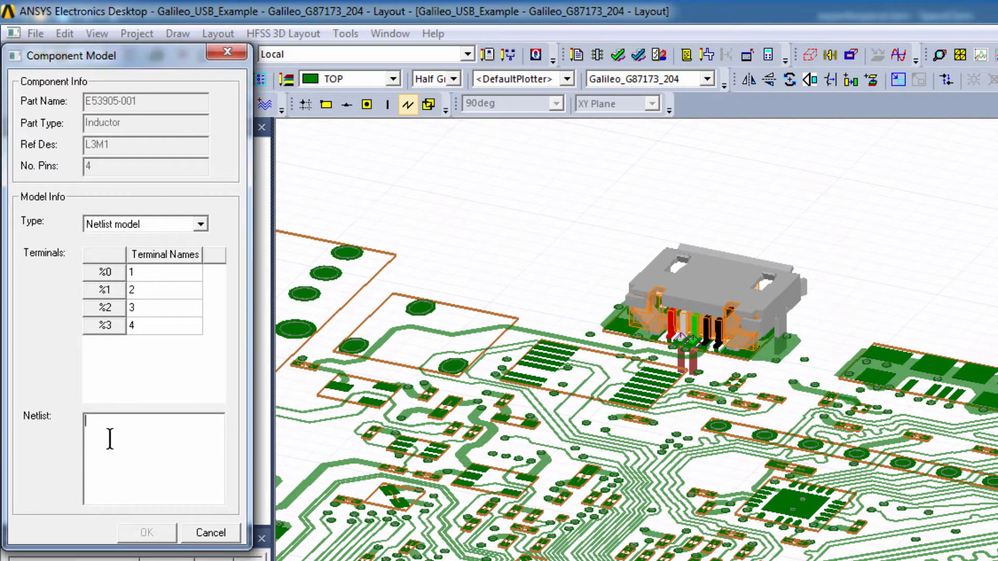
{"action": "type", "text": "R\\\\TCM1608G_900_4P_s.mod\" 3 TCM1608G_900_4P_s_SUB1"}
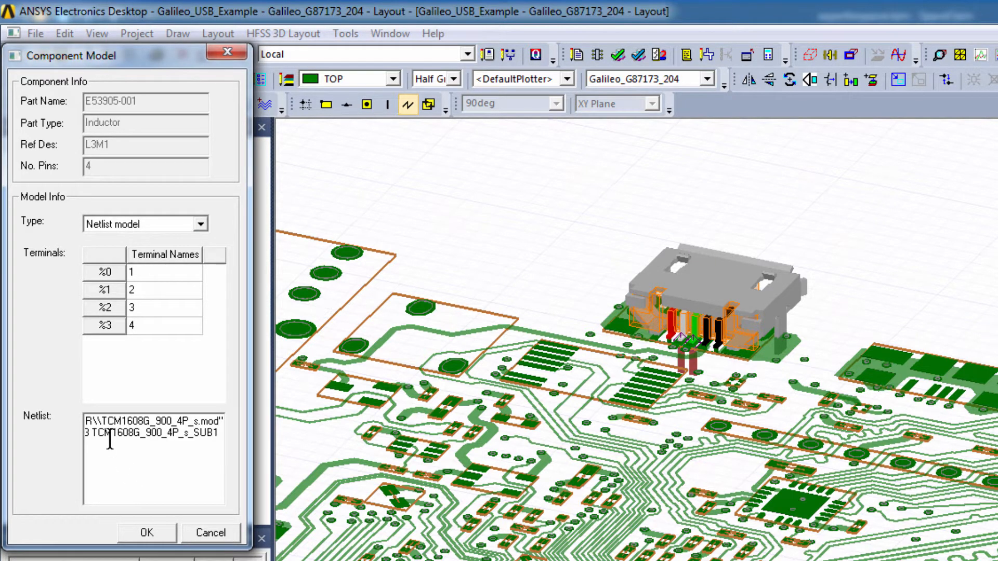
{"action": "left_click_drag", "start_coordinate": [249, 425], "coordinate": [509, 428]}
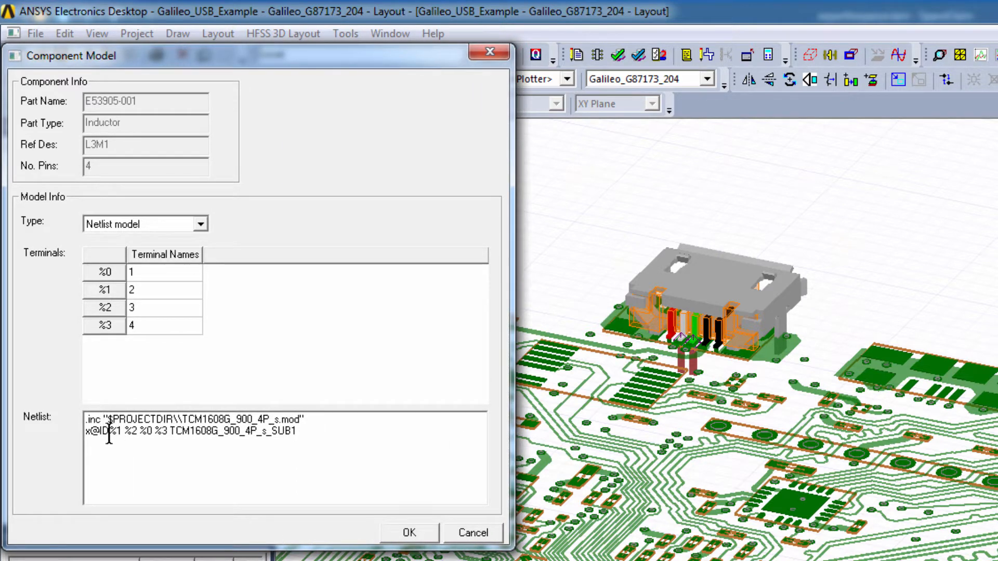
{"action": "left_click", "coordinate": [109, 431]}
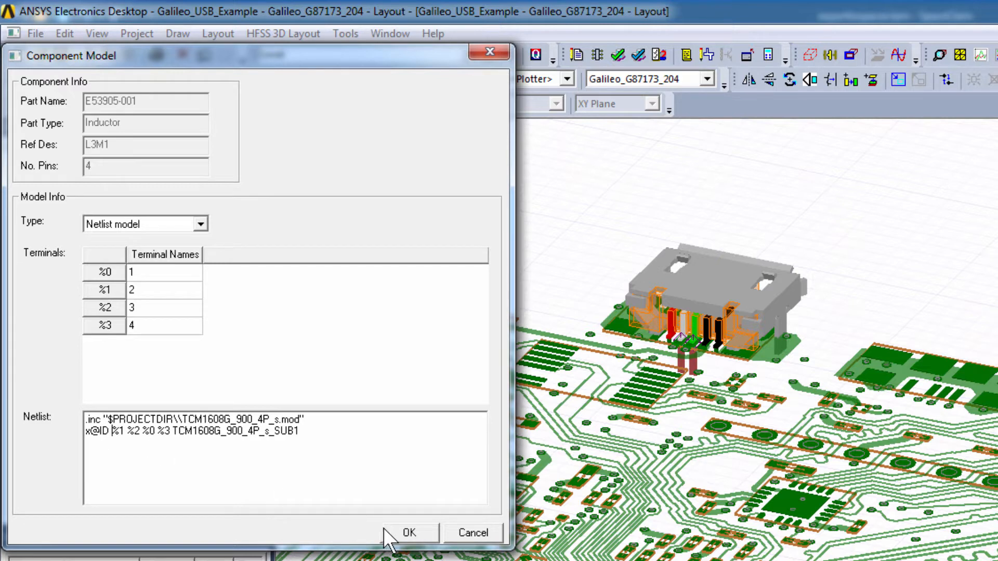
{"action": "left_click", "coordinate": [408, 532]}
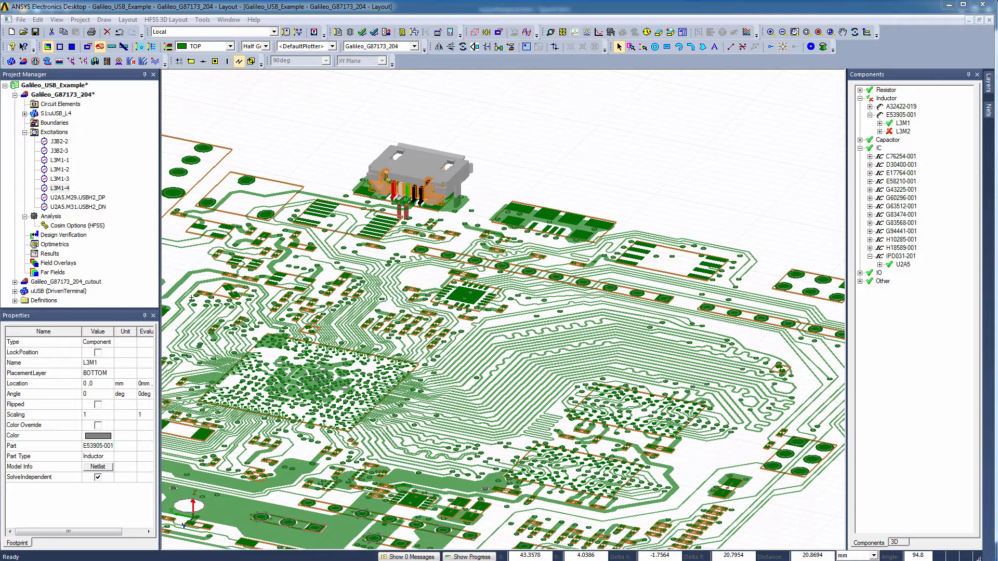
Add the SIwave solution setup SIwave SYZ 1 with its default balanced SI simulation settings
{"action": "right_click", "coordinate": [58, 218]}
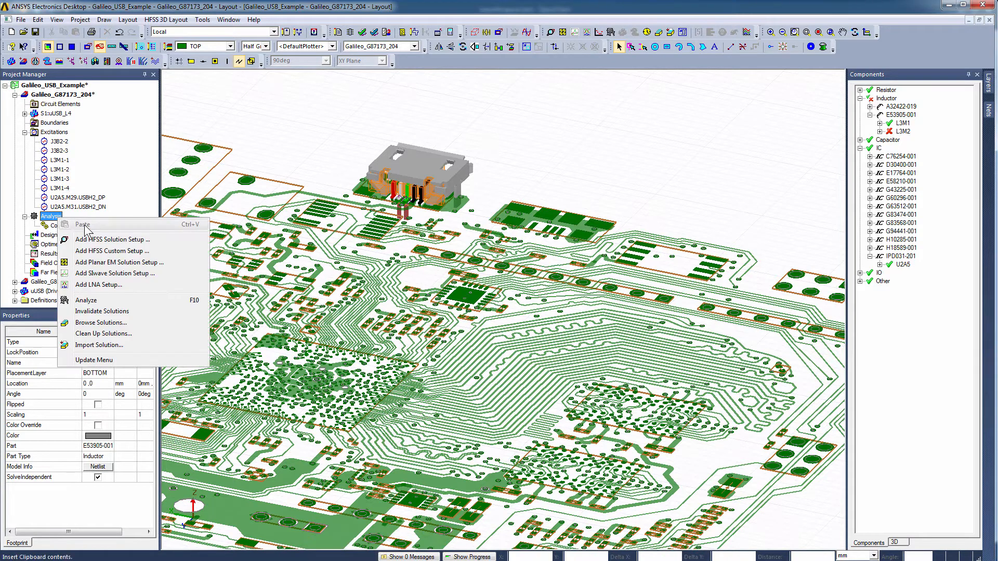
{"action": "left_click", "coordinate": [83, 273]}
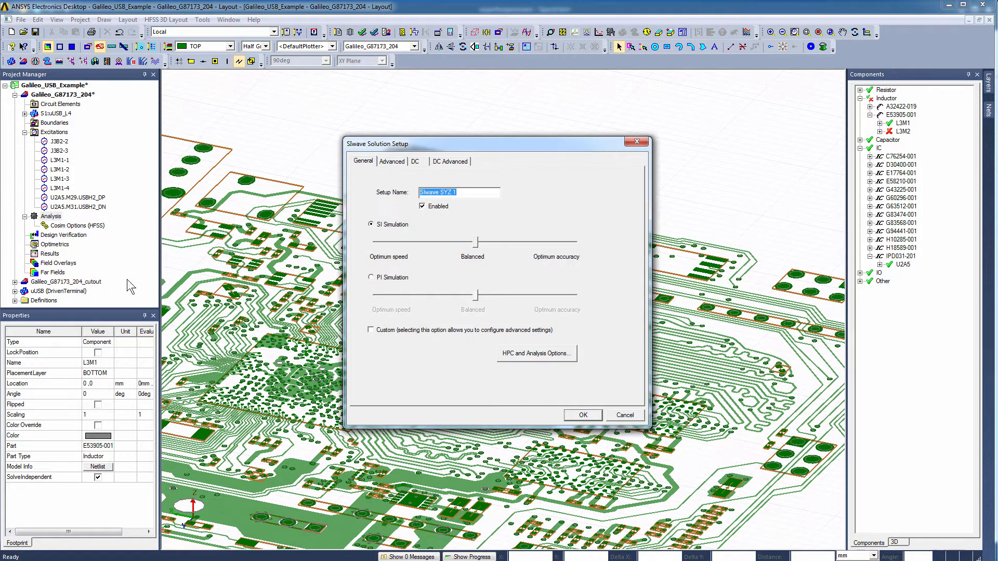
{"action": "left_click", "coordinate": [583, 415]}
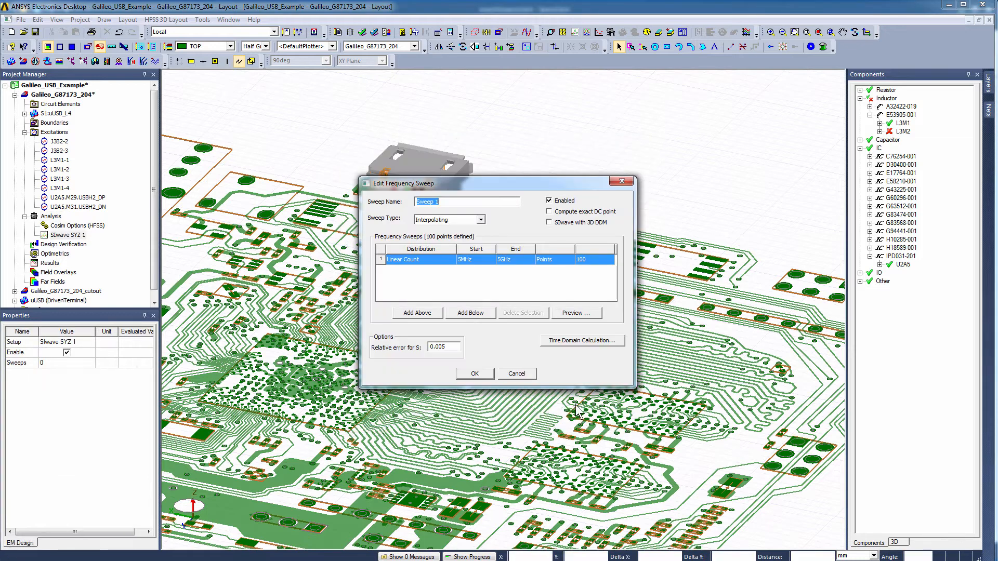
Set the SIwave SYZ 1 frequency sweep to start at 0 GHz with 501 points and accept it
{"action": "left_click", "coordinate": [462, 260]}
{"action": "type", "text": "0G"}
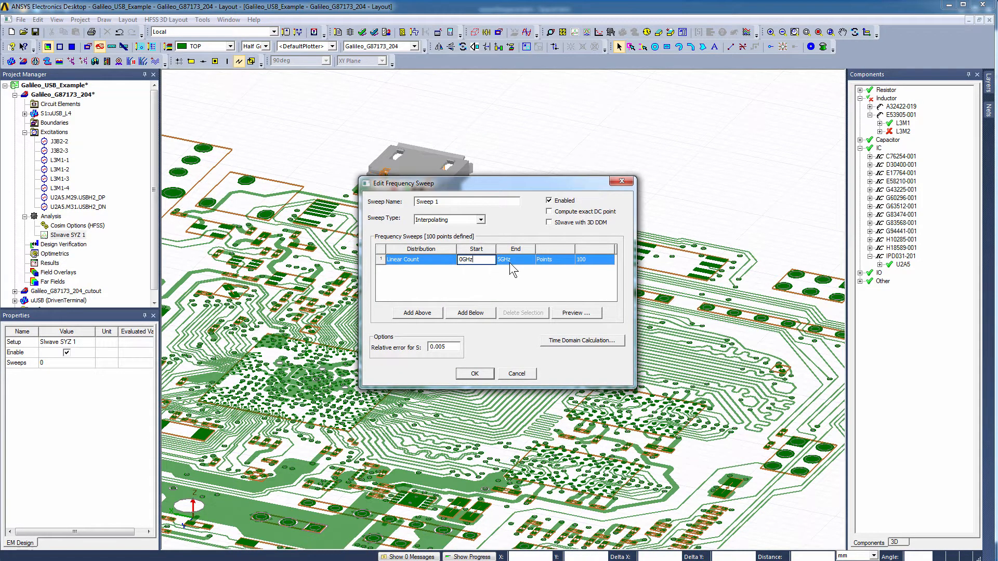
{"action": "left_click", "coordinate": [591, 259]}
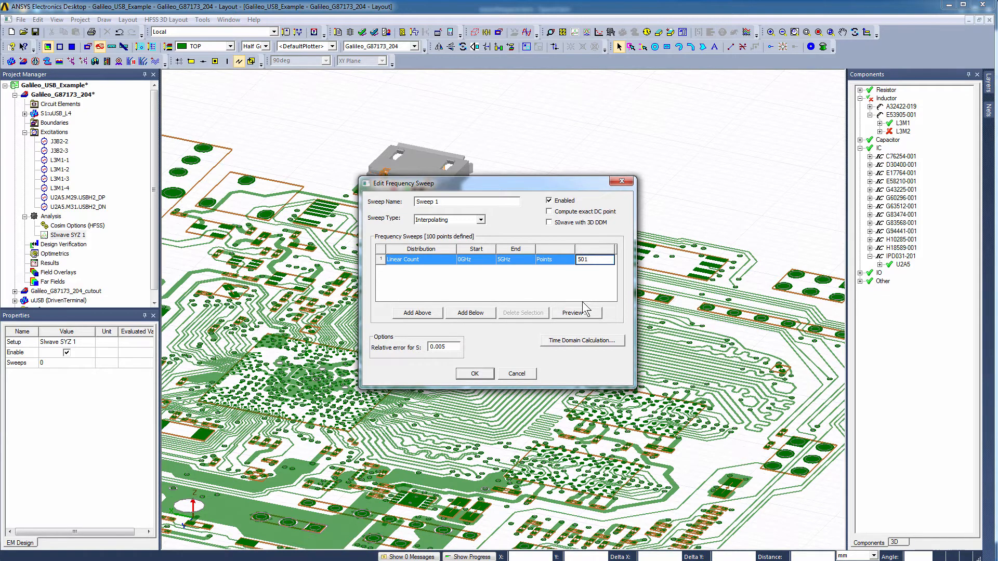
{"action": "left_click", "coordinate": [479, 372]}
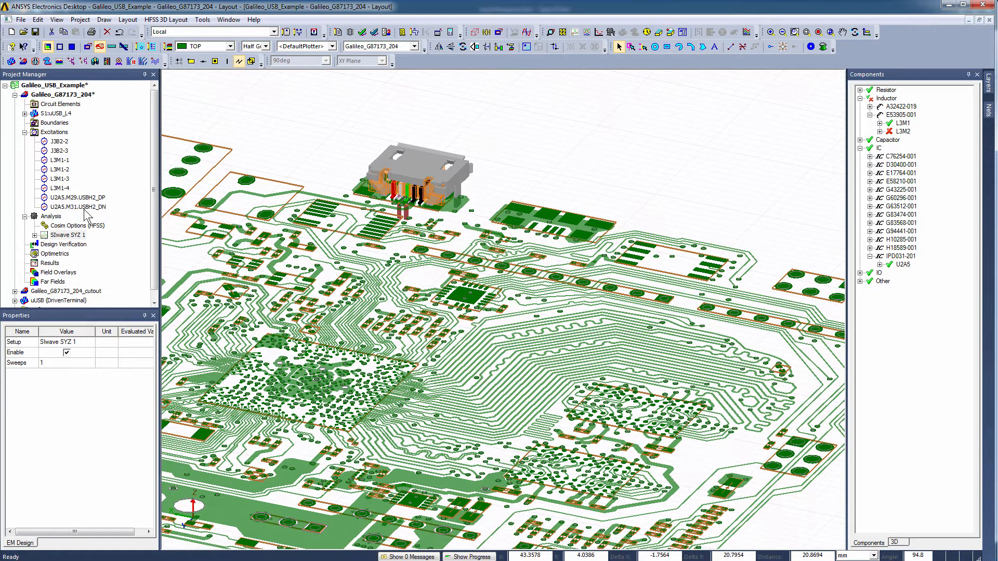
{"action": "left_click", "coordinate": [34, 235]}
{"action": "left_click", "coordinate": [34, 235]}
Edit the link definition of the uUSB_L4 connector and set its simulation option to Simulate missing solutions
{"action": "left_click", "coordinate": [24, 113]}
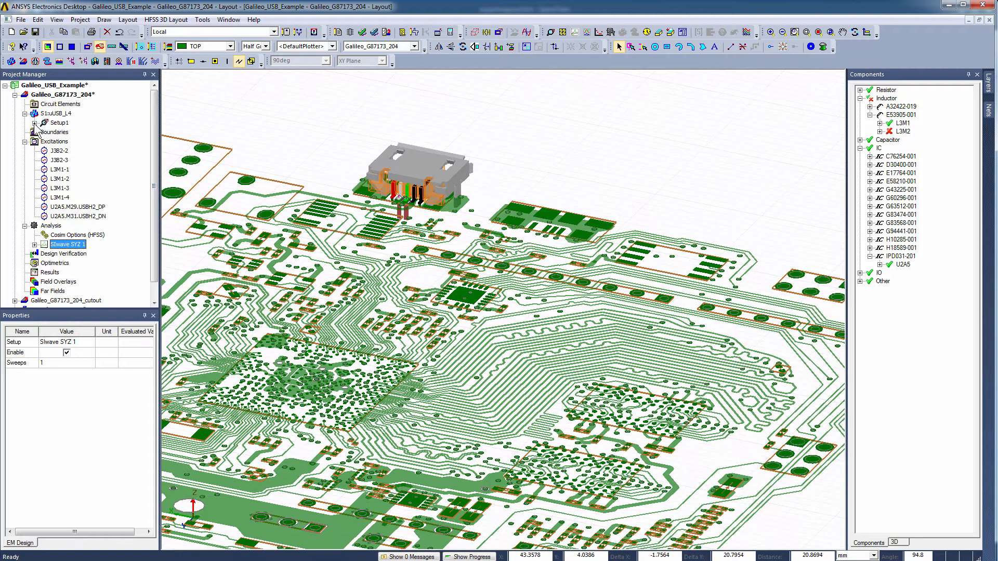
{"action": "left_click", "coordinate": [59, 113]}
{"action": "right_click", "coordinate": [63, 117]}
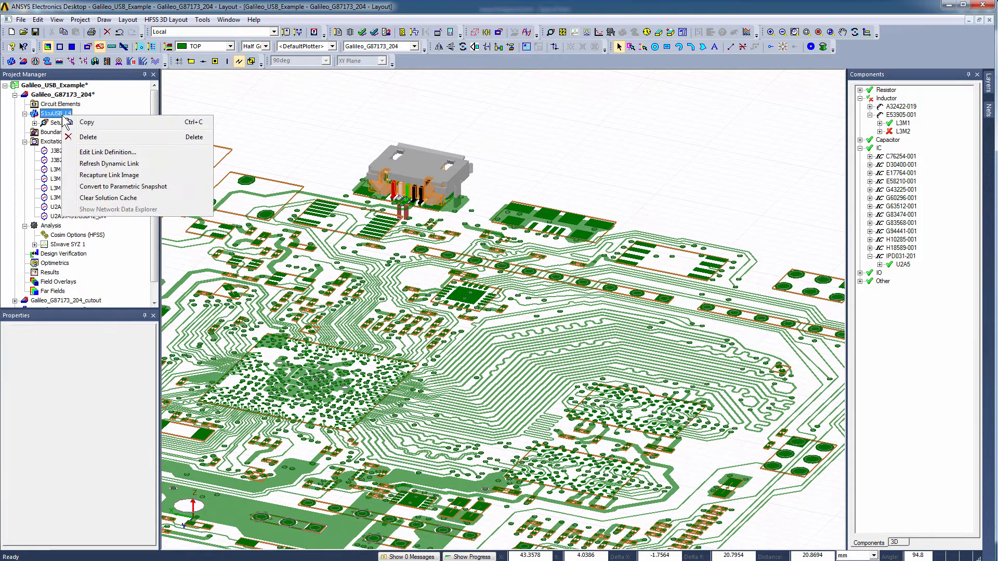
{"action": "left_click", "coordinate": [83, 153]}
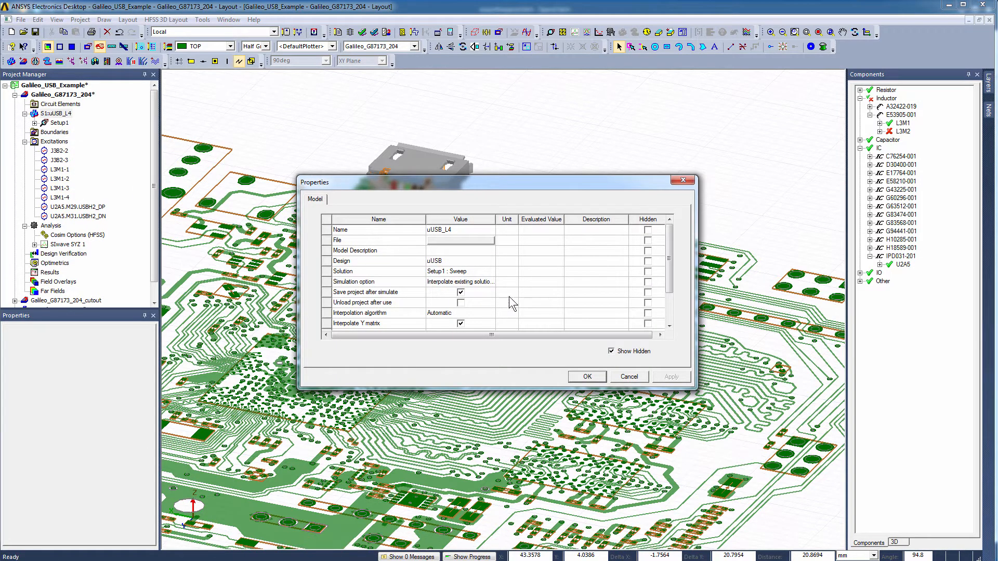
{"action": "left_click", "coordinate": [670, 326]}
{"action": "left_click", "coordinate": [669, 326]}
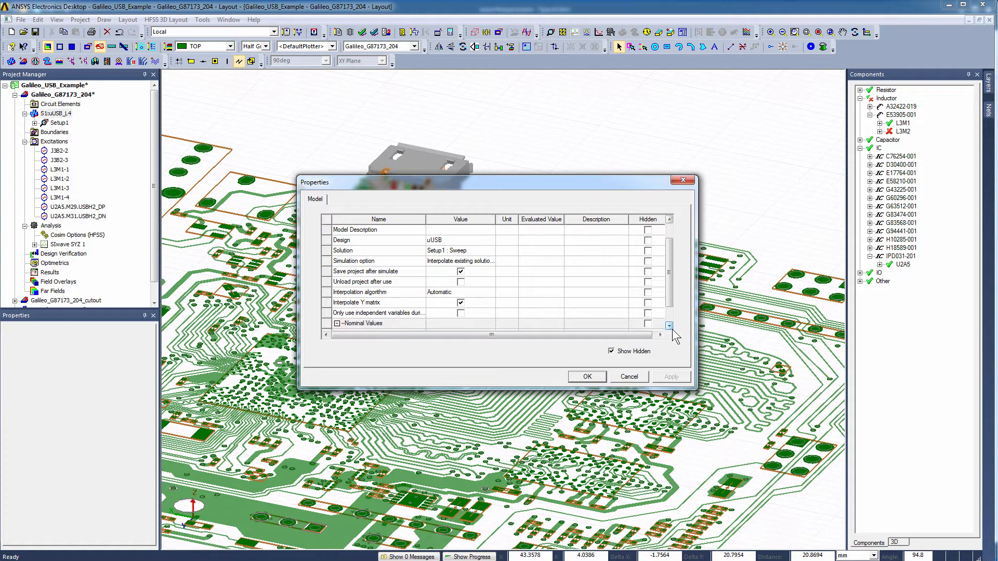
{"action": "left_click", "coordinate": [481, 261]}
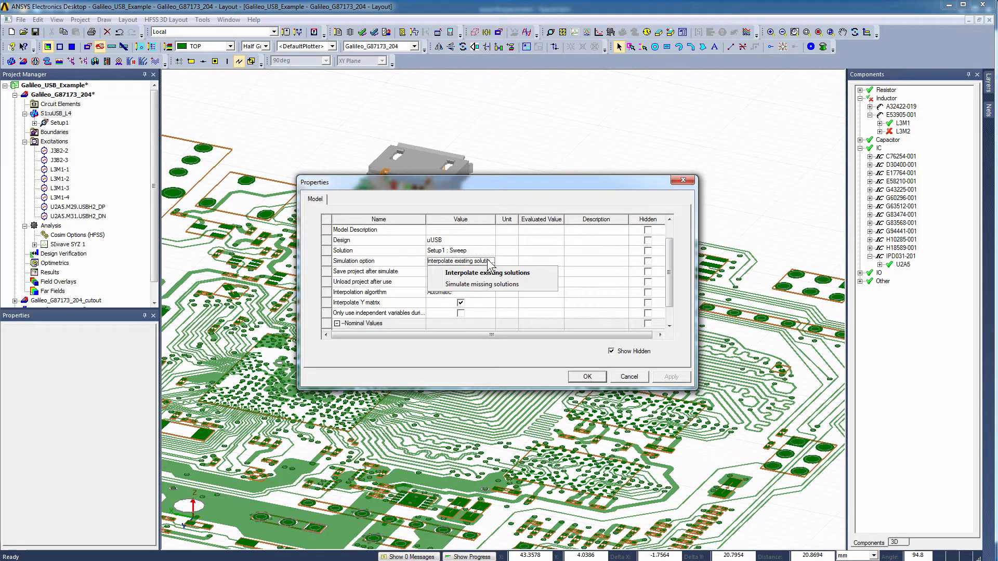
{"action": "left_click", "coordinate": [468, 285]}
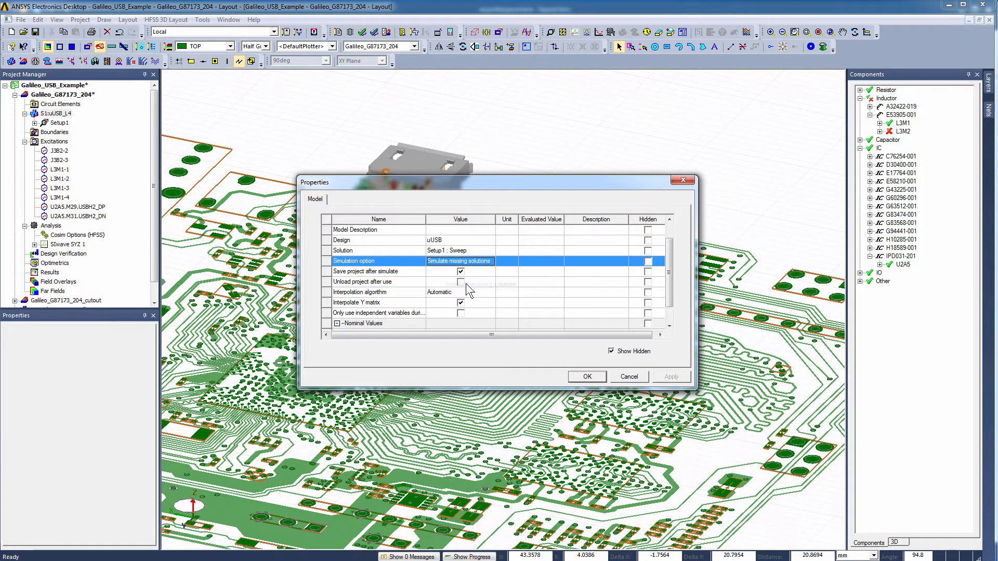
{"action": "left_click", "coordinate": [586, 377]}
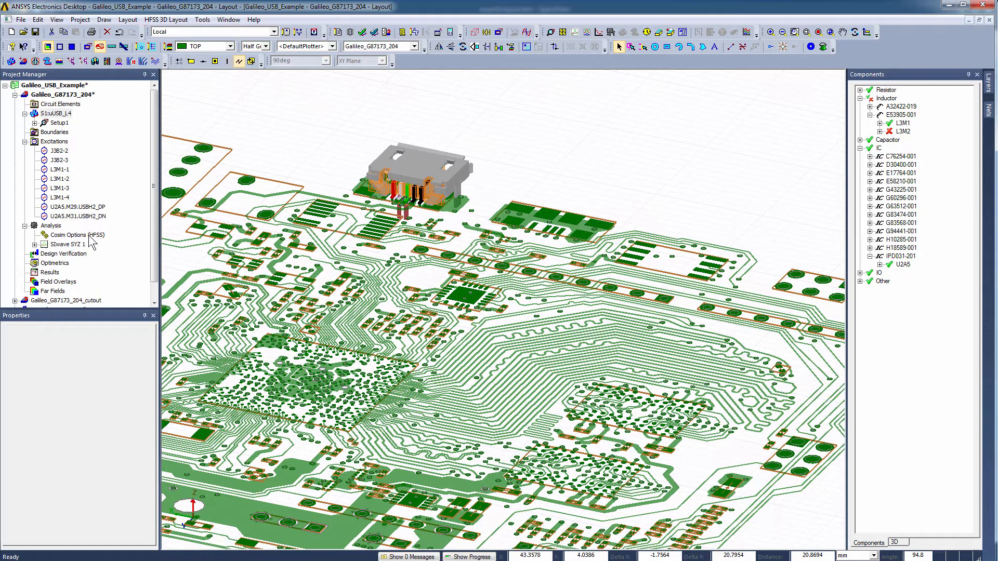
Override the automatic solution selection in the co-simulation options with setup SIwave SYZ 1 and sweep Sweep 1
{"action": "double_click", "coordinate": [92, 234]}
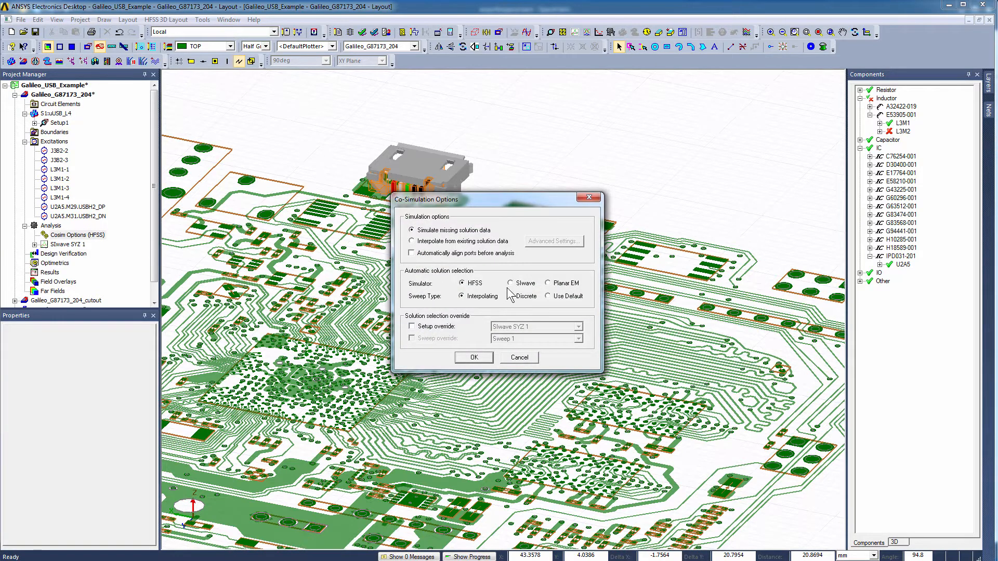
{"action": "left_click", "coordinate": [411, 326]}
{"action": "left_click", "coordinate": [412, 339]}
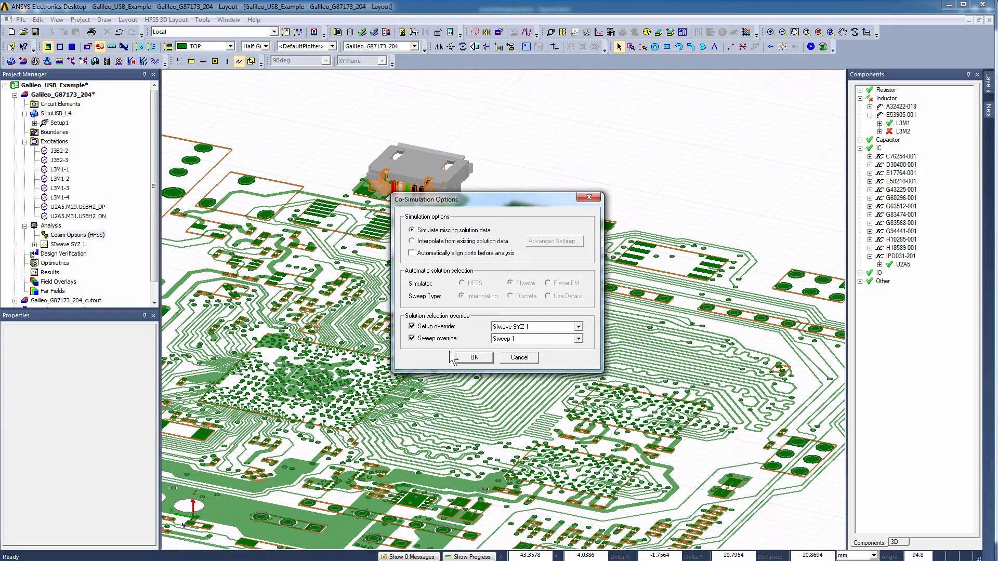
{"action": "left_click", "coordinate": [473, 358]}
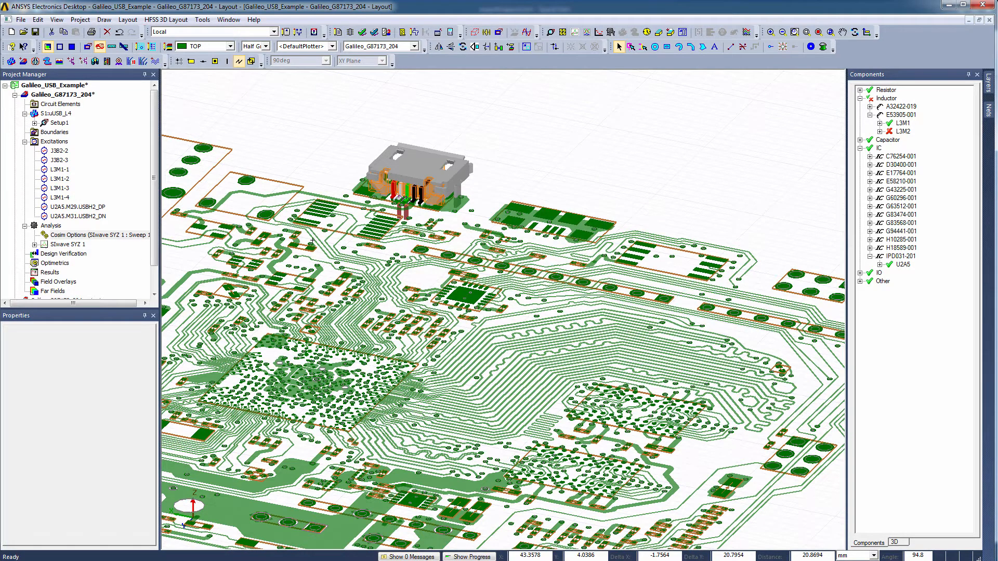
Add the LNA solution setup LNA Setup 1 with a linear count sweep starting at 0 GHz and 501 points
{"action": "left_click", "coordinate": [52, 226]}
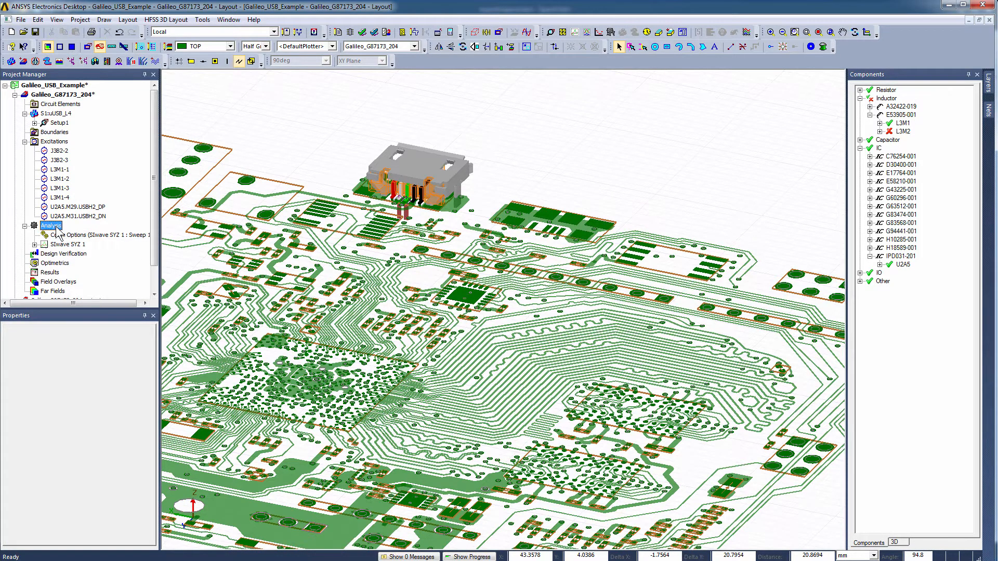
{"action": "right_click", "coordinate": [57, 230]}
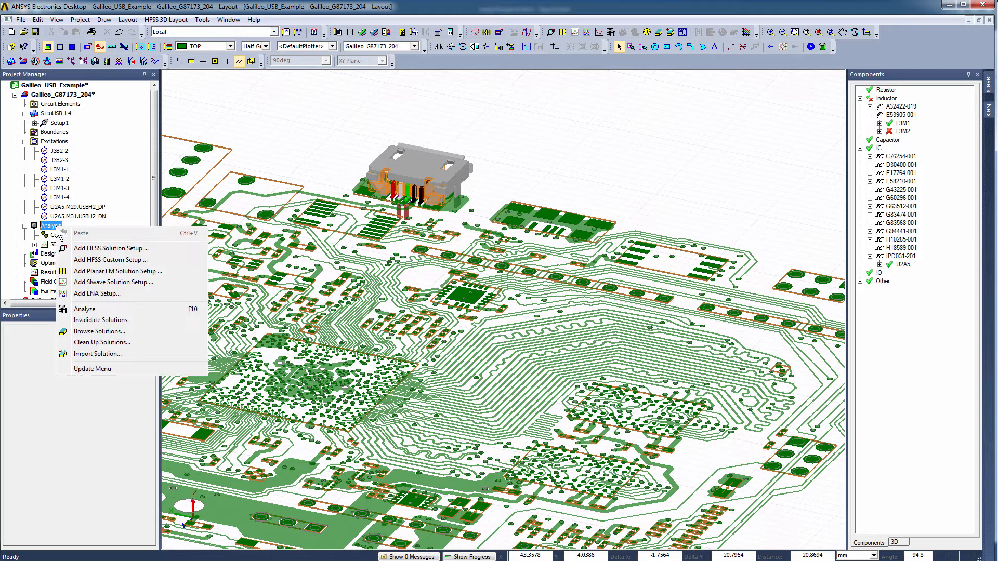
{"action": "left_click", "coordinate": [82, 293]}
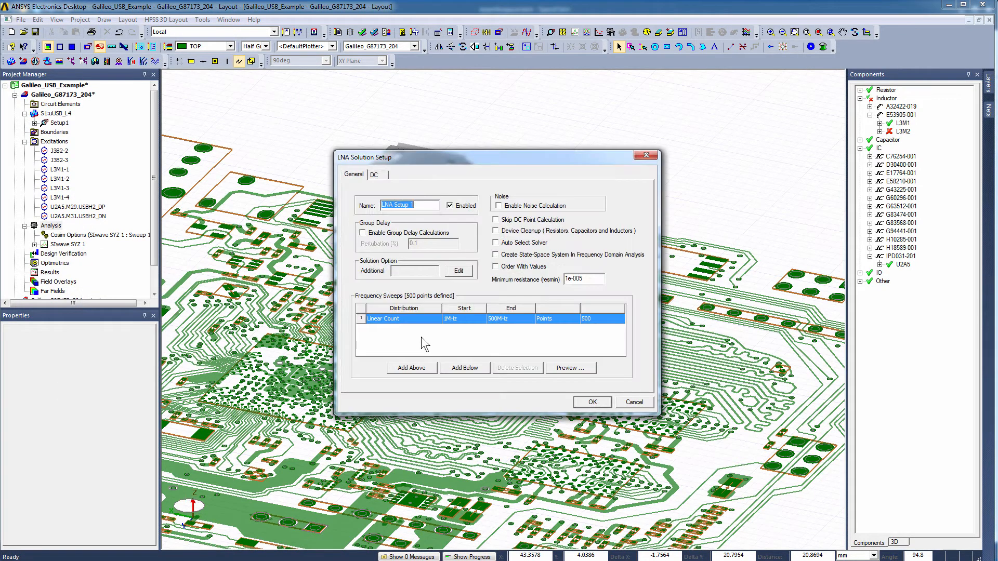
{"action": "left_click", "coordinate": [446, 318]}
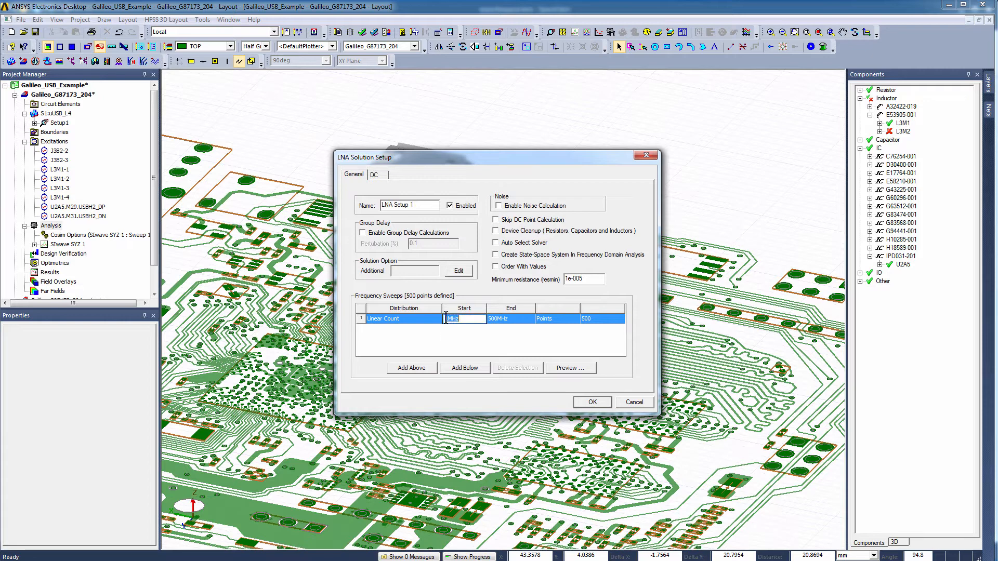
{"action": "type", "text": "0G"}
{"action": "left_click", "coordinate": [600, 318]}
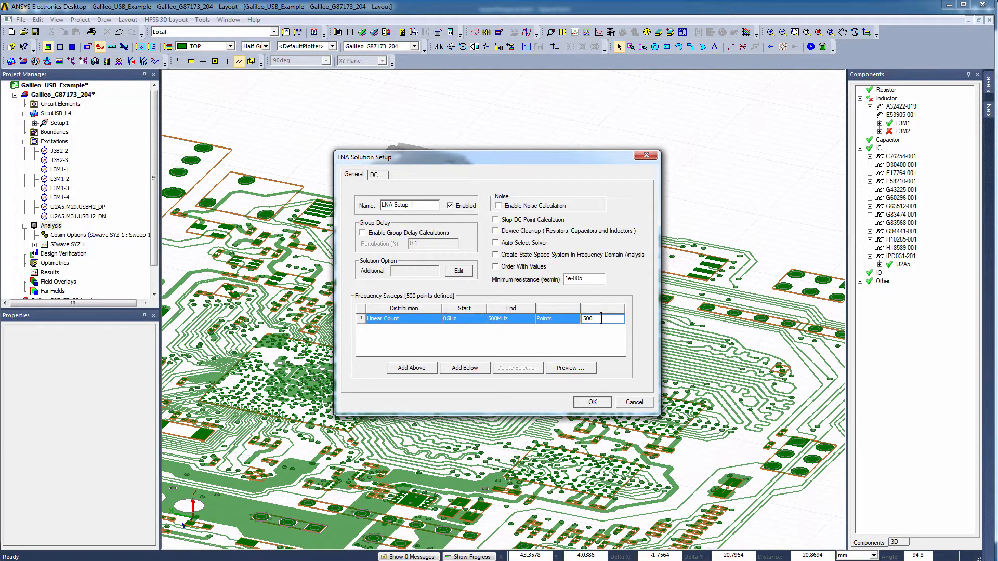
{"action": "type", "text": "501"}
{"action": "left_click", "coordinate": [588, 333]}
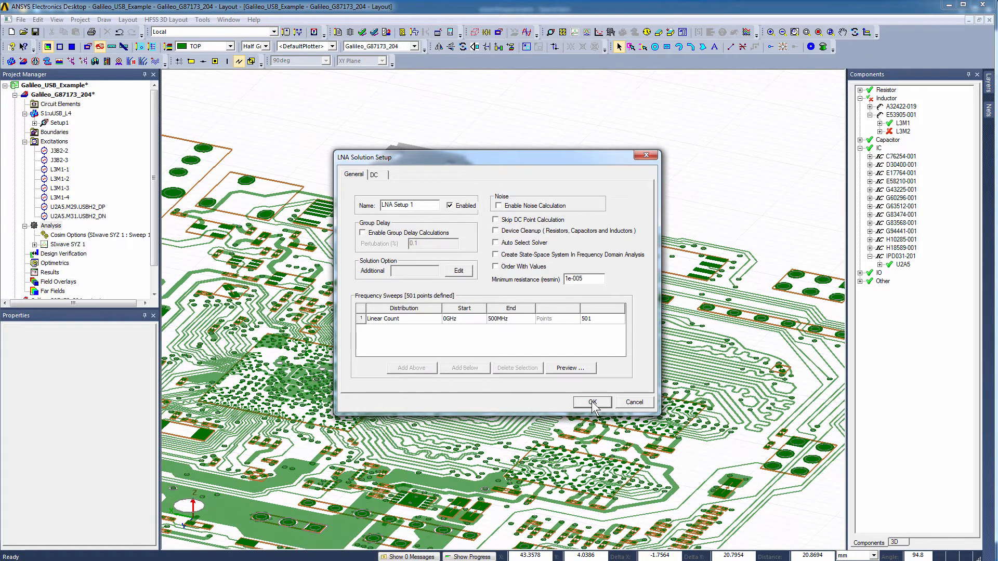
{"action": "left_click", "coordinate": [593, 401]}
Browse the netlist of LNA Setup 1 and open the setup's commands
{"action": "right_click", "coordinate": [77, 248]}
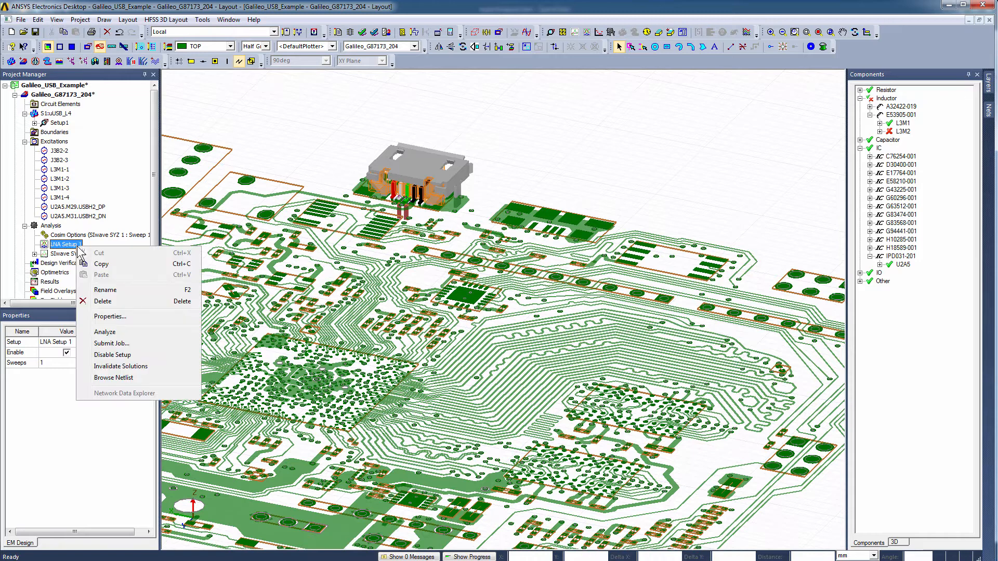
{"action": "left_click", "coordinate": [121, 381]}
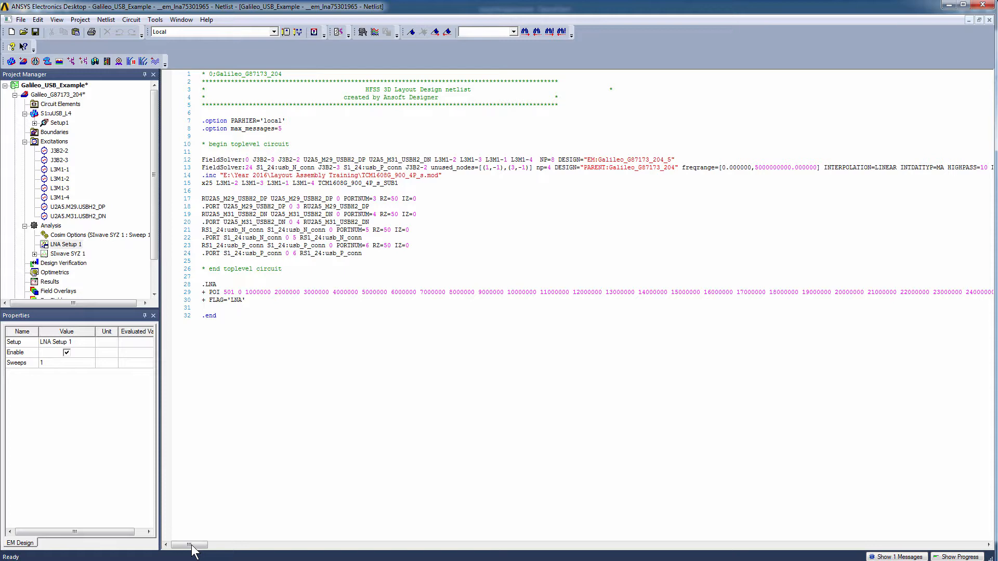
{"action": "left_click", "coordinate": [81, 247]}
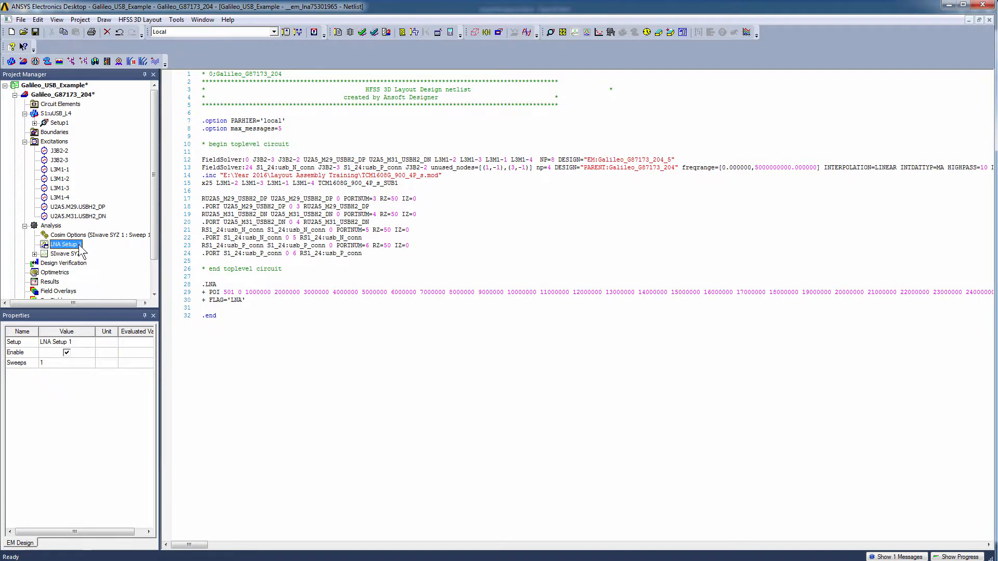
{"action": "right_click", "coordinate": [81, 250]}
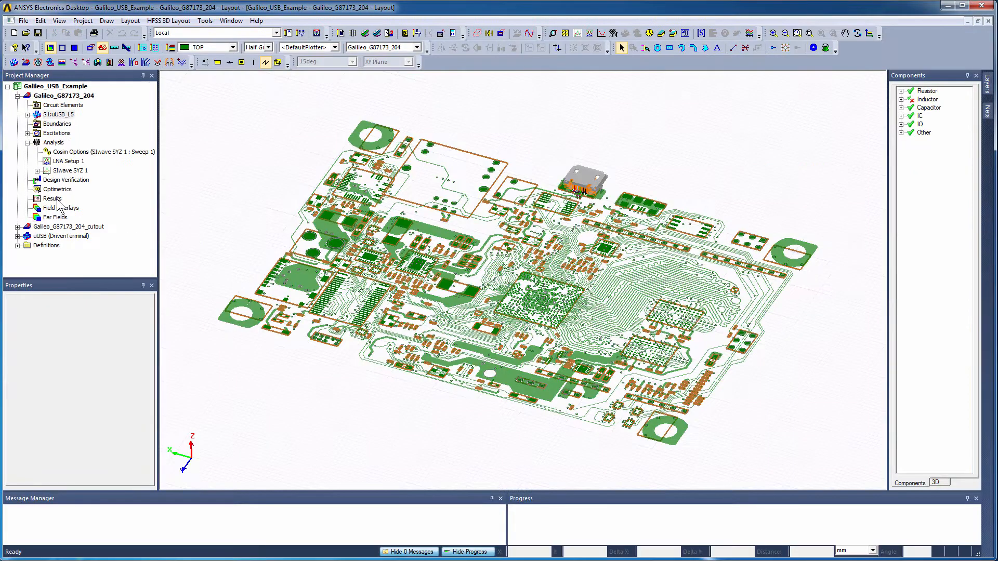
Create a rectangular plot of the dB S-parameters from U2A5.M29.USBH2_DP and U2A5.M31.USBH2_DN to S1_25:usb_N_conn for LNA Setup 1
{"action": "left_click", "coordinate": [57, 202]}
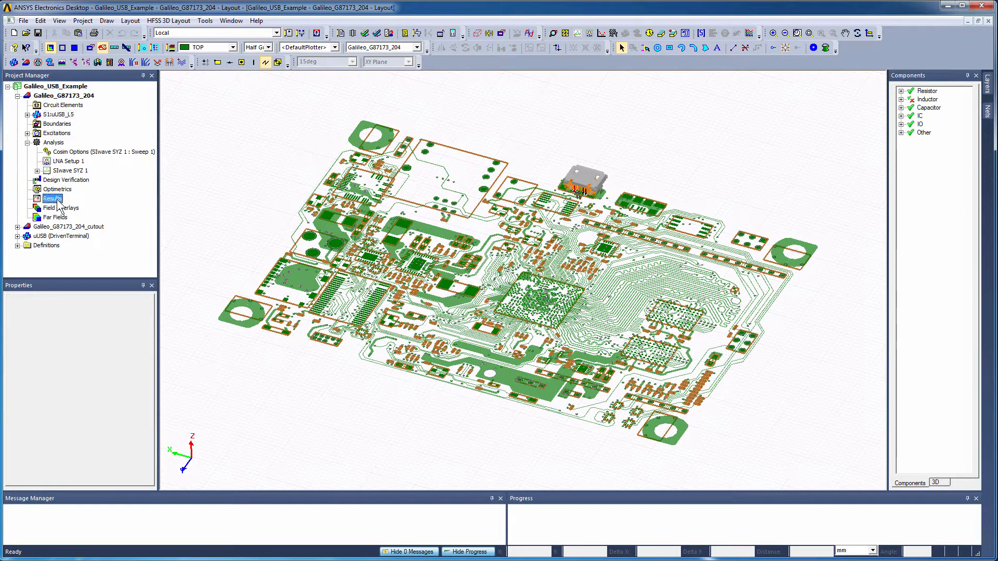
{"action": "right_click", "coordinate": [59, 205]}
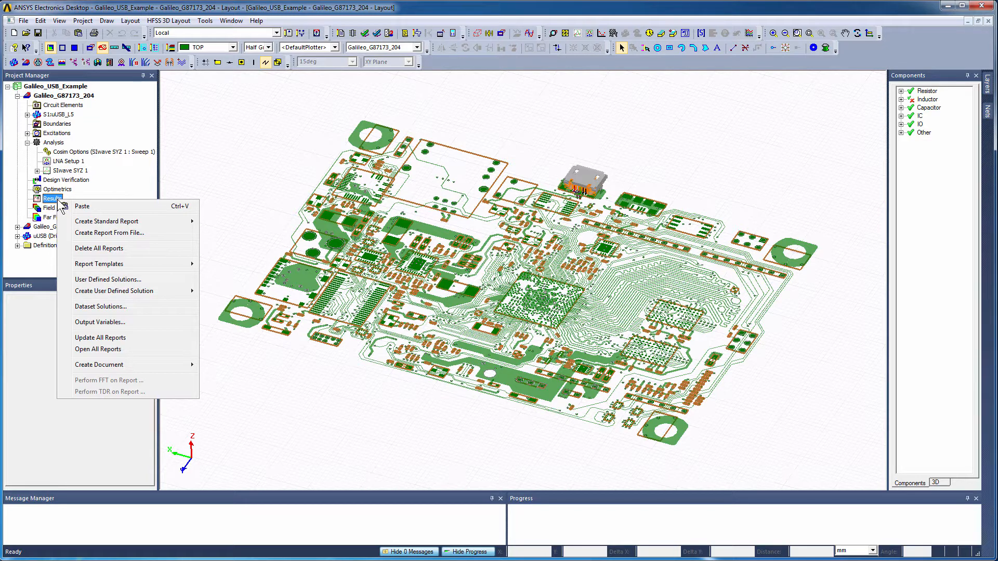
{"action": "mouse_move", "coordinate": [72, 223]}
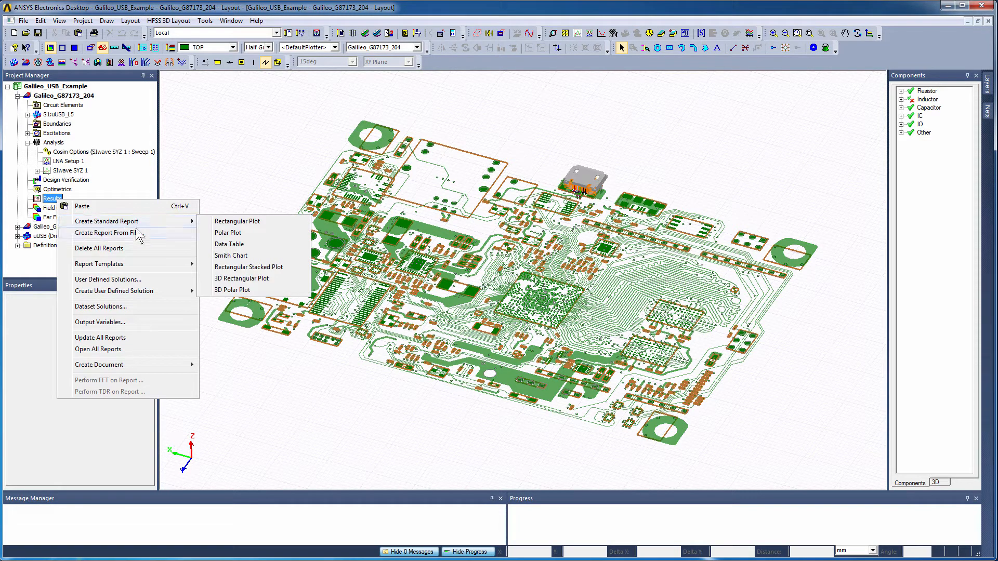
{"action": "left_click", "coordinate": [224, 221]}
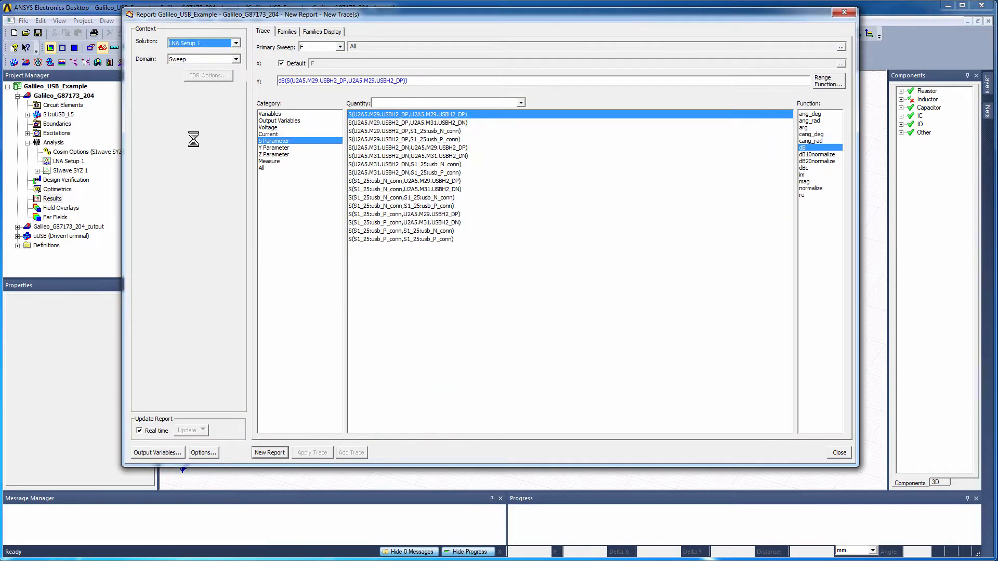
{"action": "left_click", "coordinate": [402, 181]}
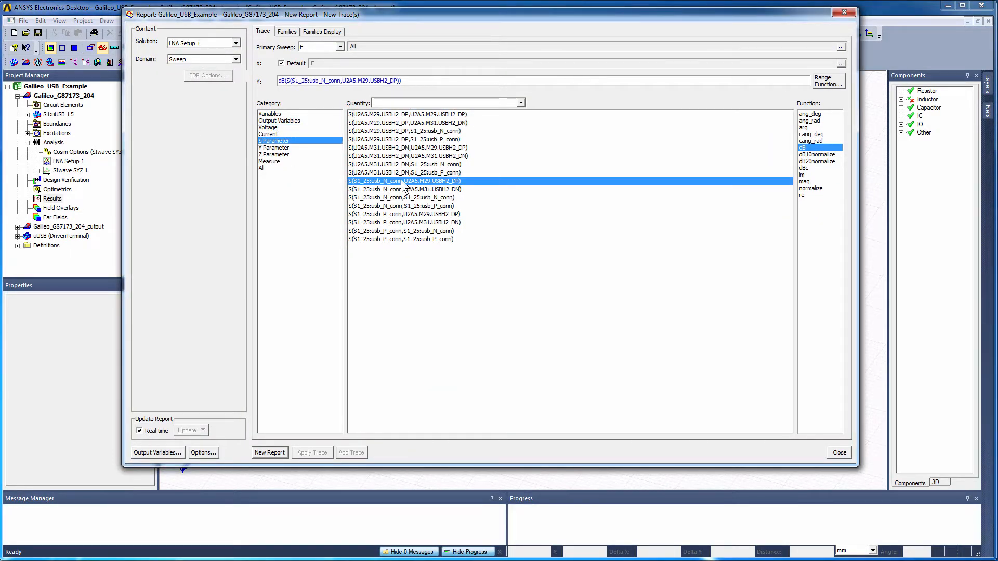
{"action": "left_click", "coordinate": [405, 189], "text": "ctrl"}
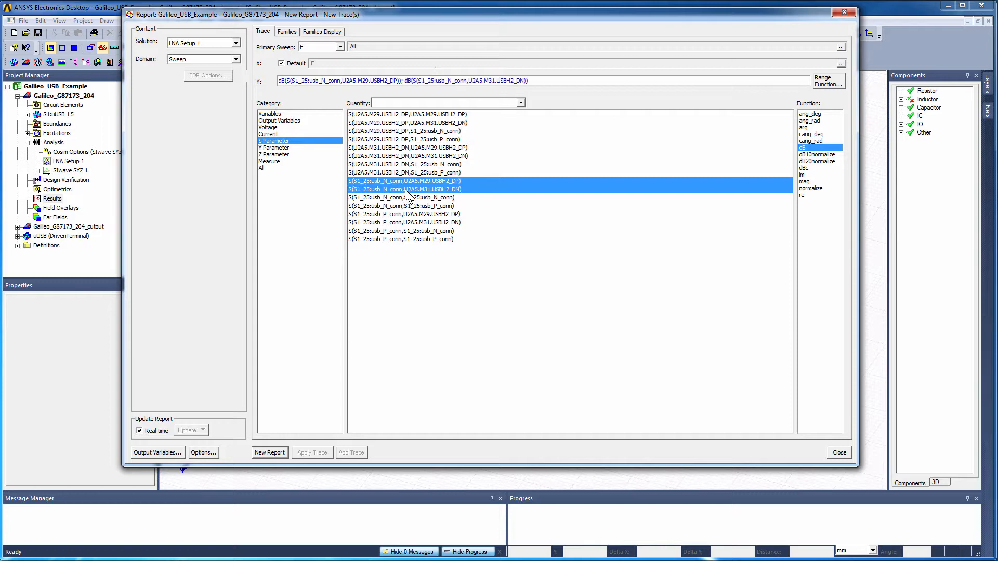
{"action": "left_click", "coordinate": [268, 453]}
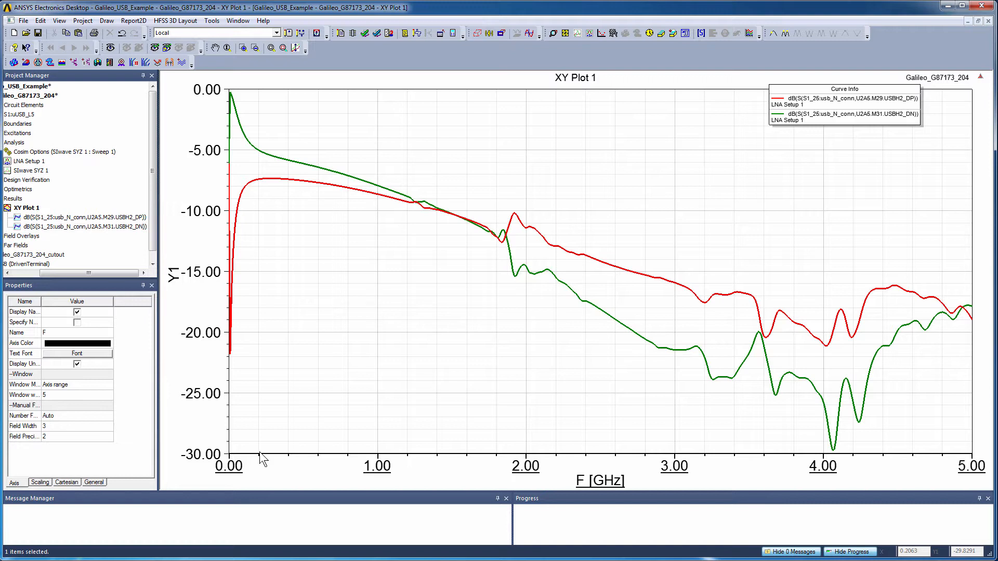
Change the axis scaling of the plot's frequency axis
{"action": "left_click", "coordinate": [41, 482]}
{"action": "left_click", "coordinate": [52, 312]}
{"action": "left_click", "coordinate": [52, 330]}
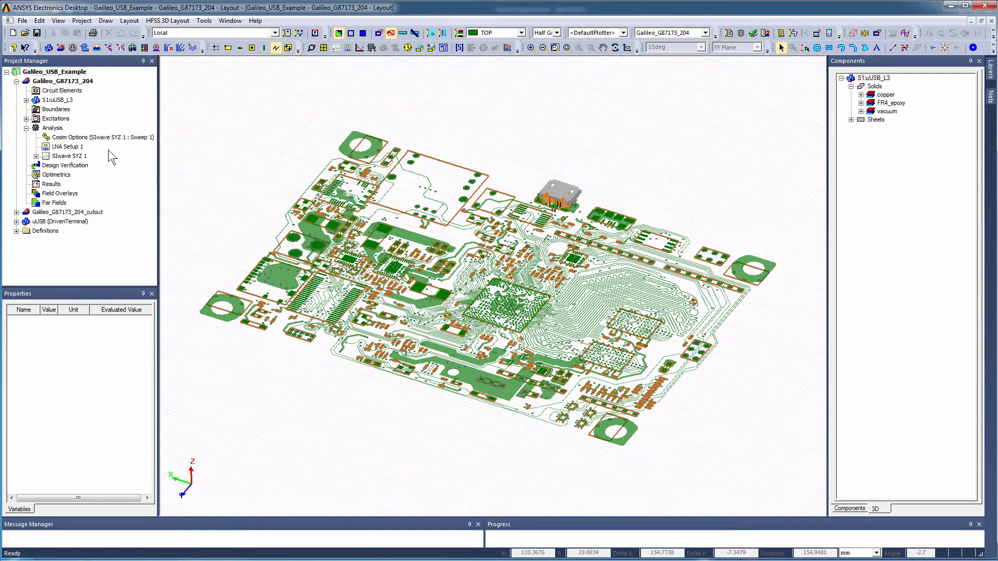
Open the results of LNA Setup 1 in the Network Data Explorer
{"action": "left_click", "coordinate": [67, 147]}
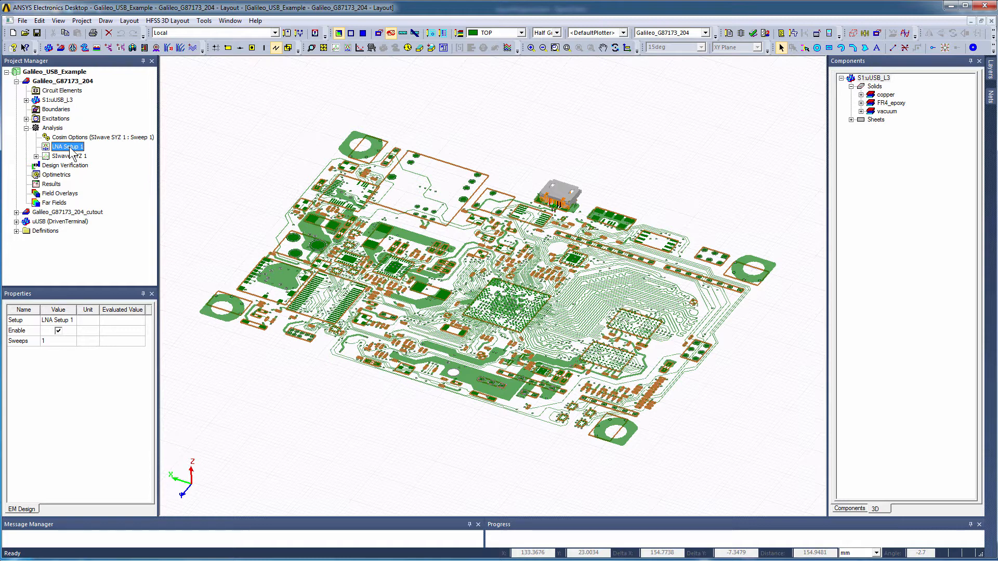
{"action": "right_click", "coordinate": [71, 151]}
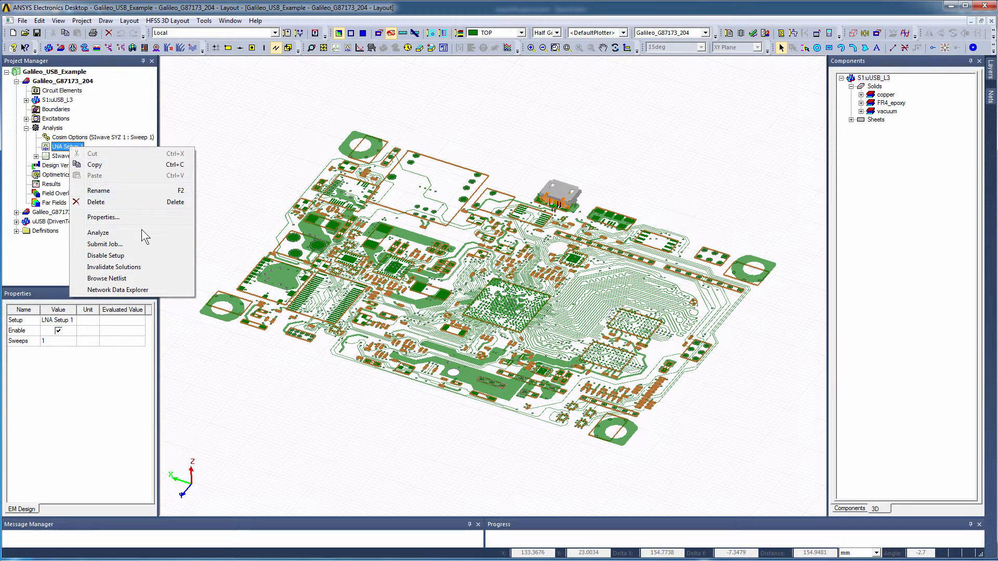
{"action": "left_click", "coordinate": [146, 289]}
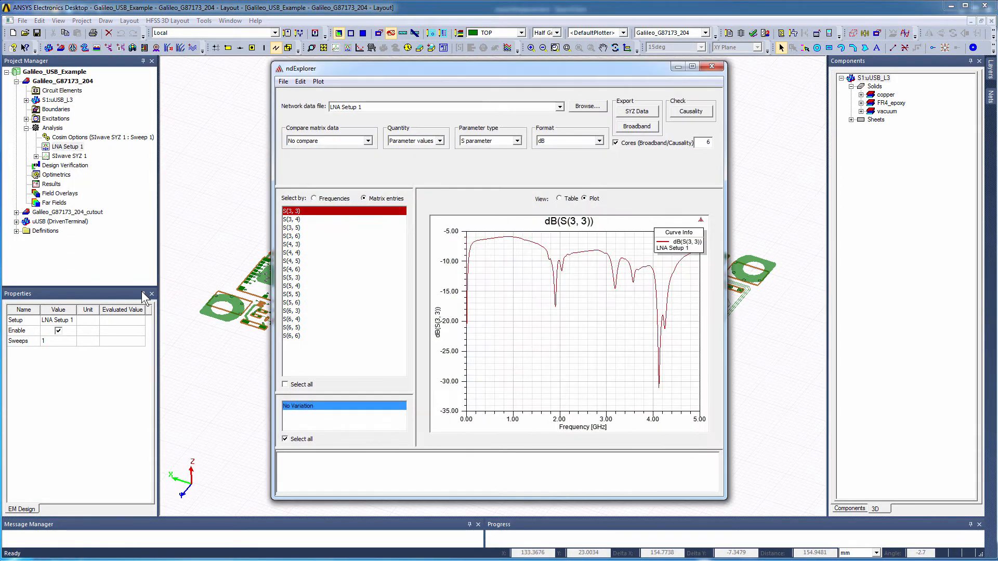
Define differential pairs from ports 3 and 4 and ports 5 and 6, and plot the dB curve of S(Diff2, Diff1)
{"action": "left_click", "coordinate": [300, 83]}
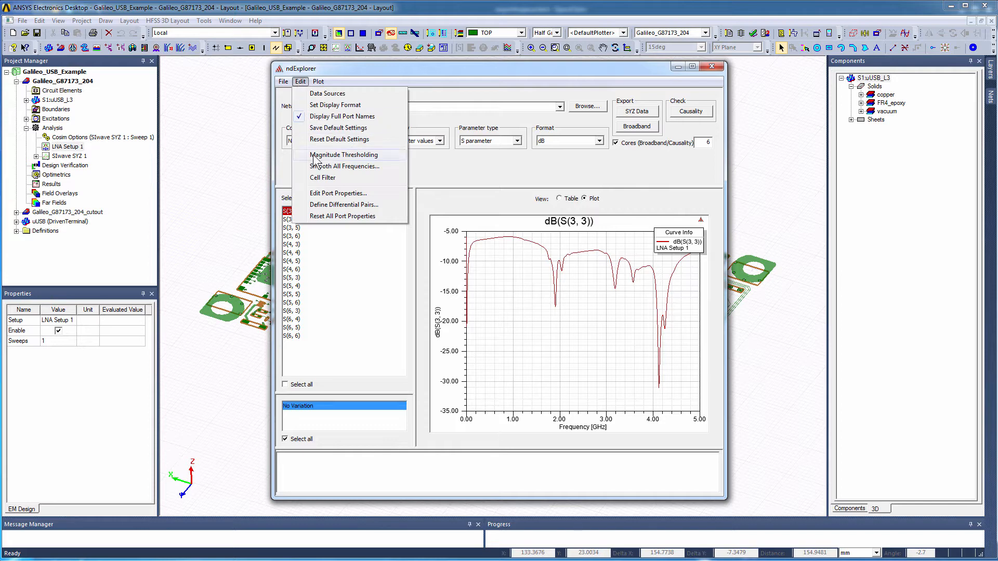
{"action": "left_click", "coordinate": [317, 205]}
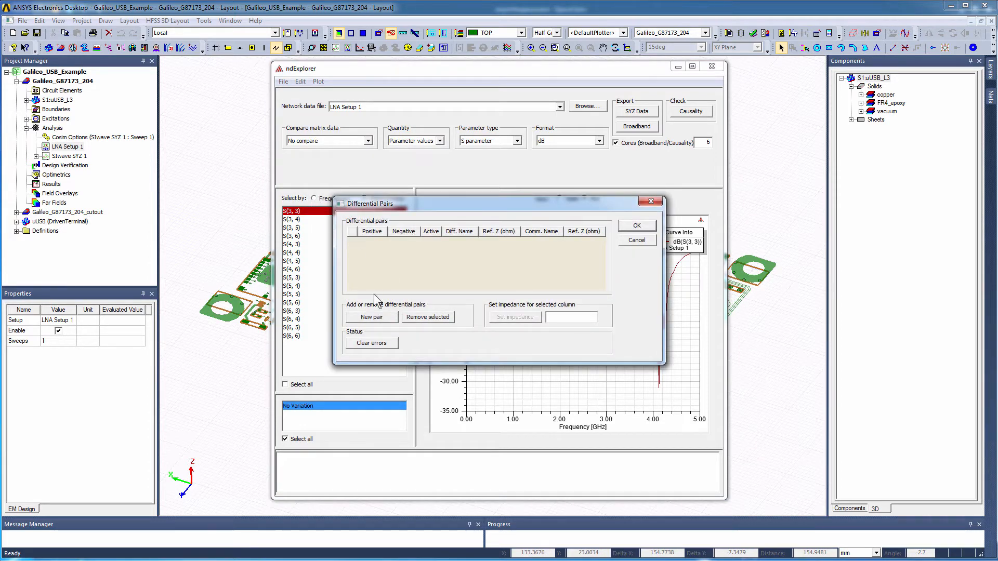
{"action": "left_click", "coordinate": [378, 318]}
{"action": "left_click", "coordinate": [378, 318]}
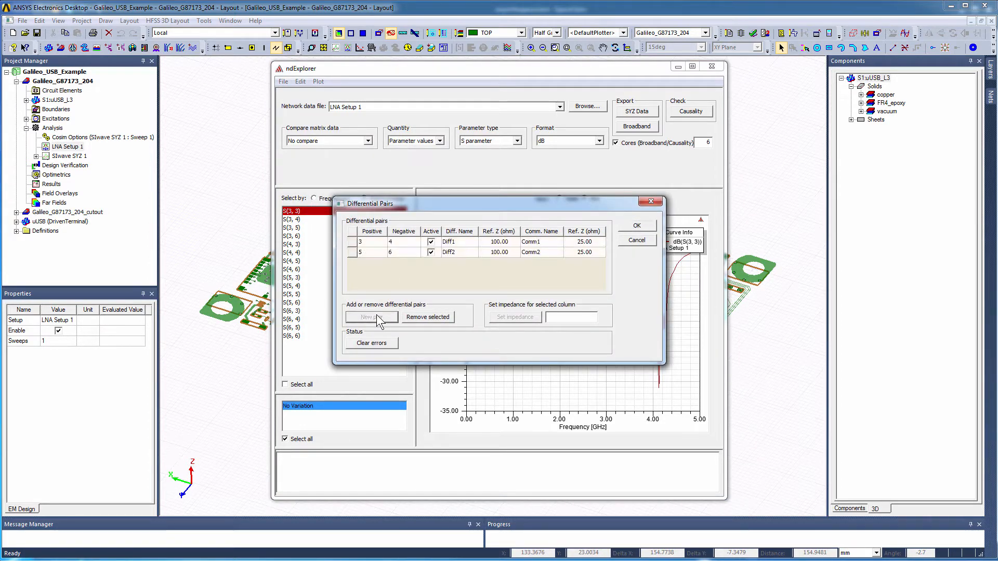
{"action": "left_click", "coordinate": [648, 228]}
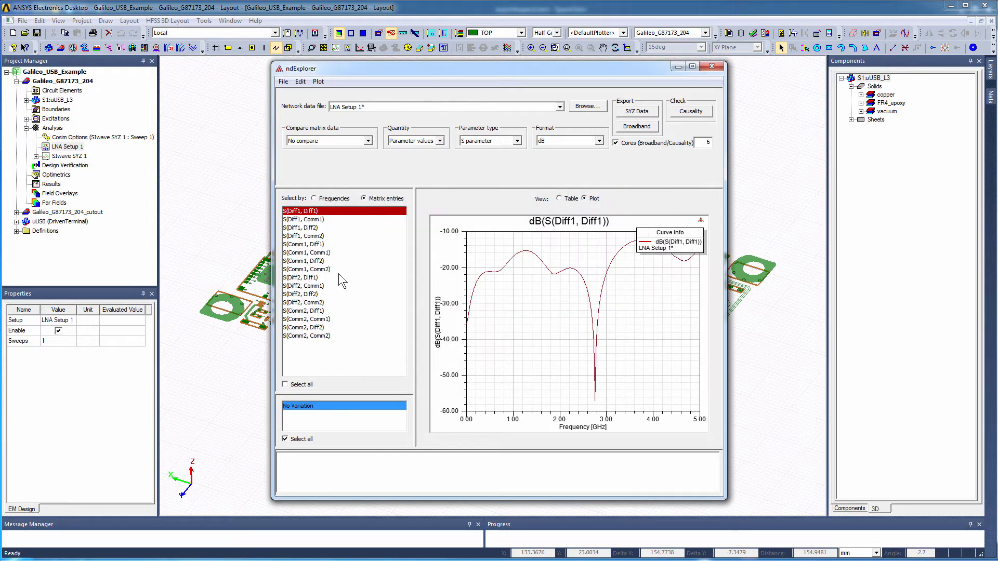
{"action": "left_click", "coordinate": [312, 278]}
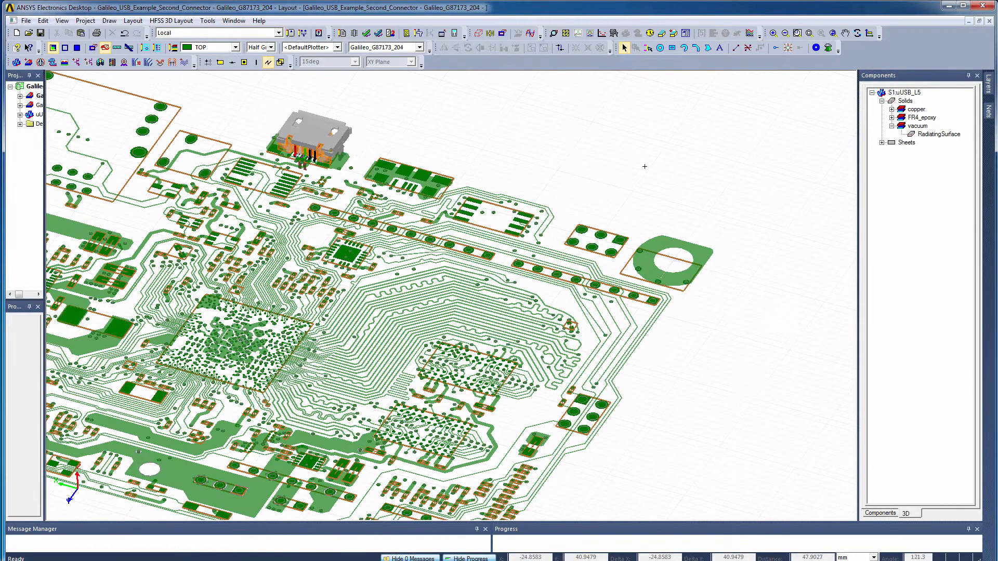
Copy the uUSB_L5 connector and place the duplicate in the empty space beyond the board edge
{"action": "left_click", "coordinate": [845, 33]}
{"action": "left_click_drag", "start_coordinate": [311, 227], "coordinate": [324, 315]}
{"action": "key", "text": "Escape"}
{"action": "scroll", "coordinate": [395, 198], "scroll_direction": "up", "scroll_amount": 3}
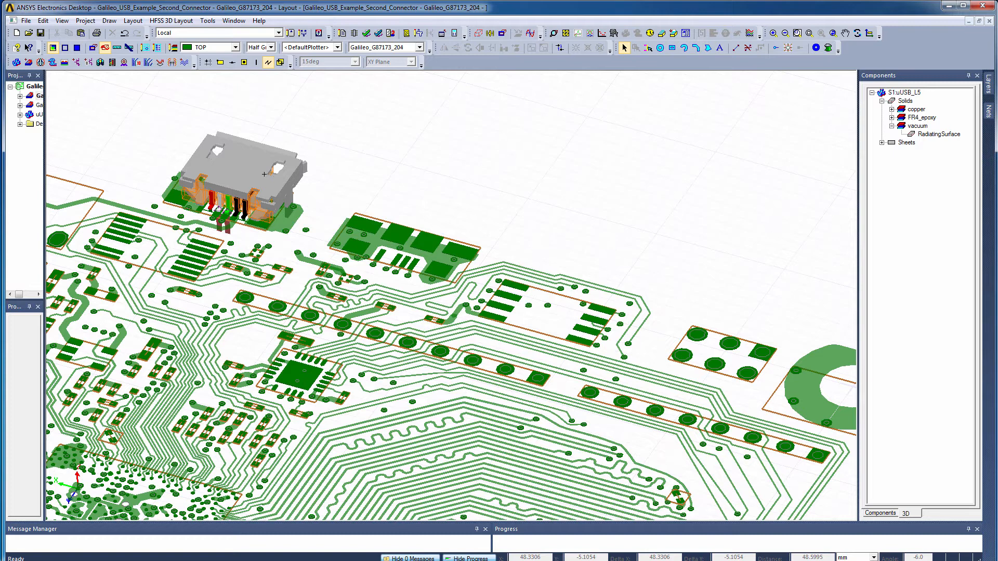
{"action": "left_click", "coordinate": [264, 174]}
{"action": "left_click", "coordinate": [335, 155]}
{"action": "left_click", "coordinate": [289, 171]}
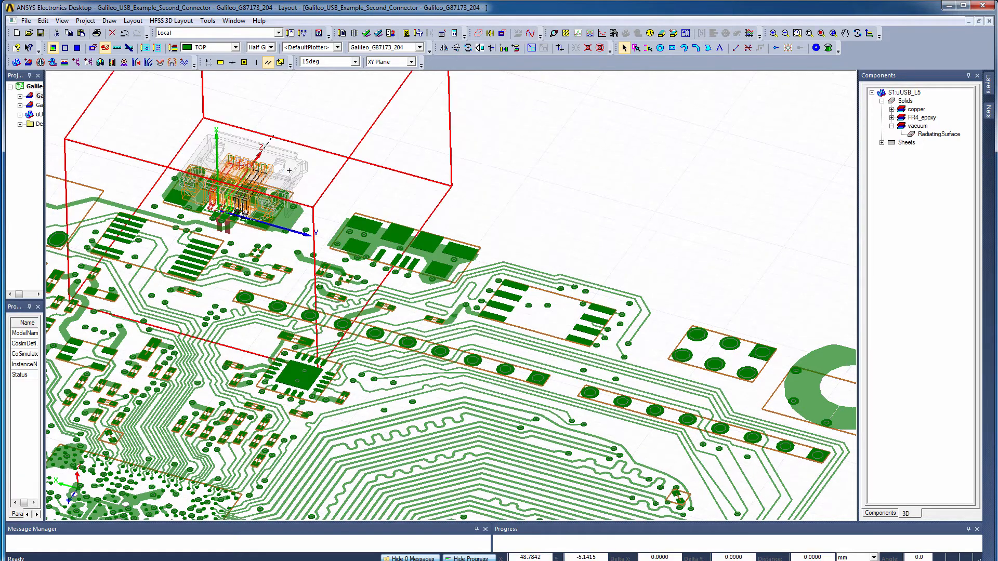
{"action": "left_click", "coordinate": [519, 195]}
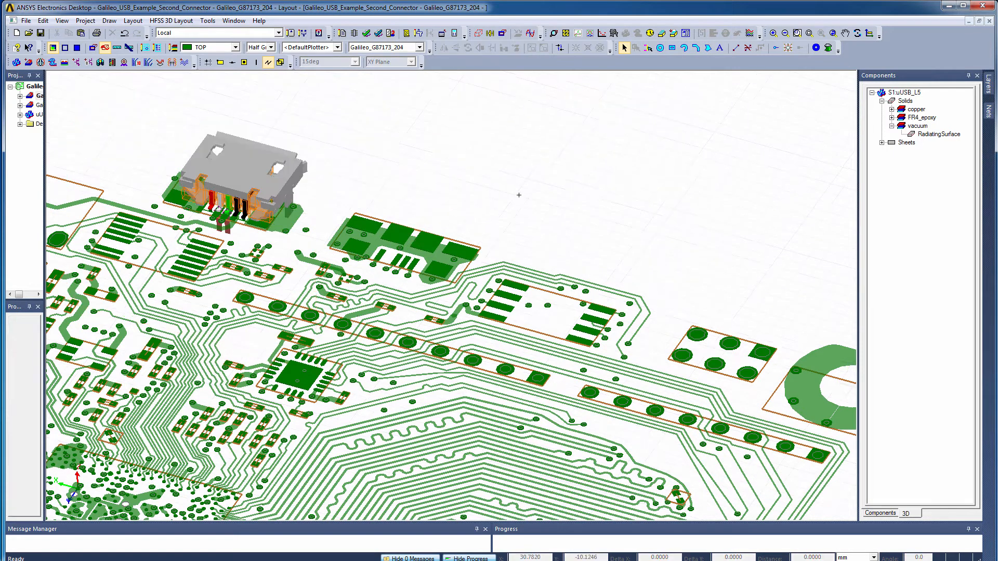
{"action": "key", "text": "ctrl+v"}
{"action": "scroll", "coordinate": [367, 150], "scroll_direction": "down", "scroll_amount": 5}
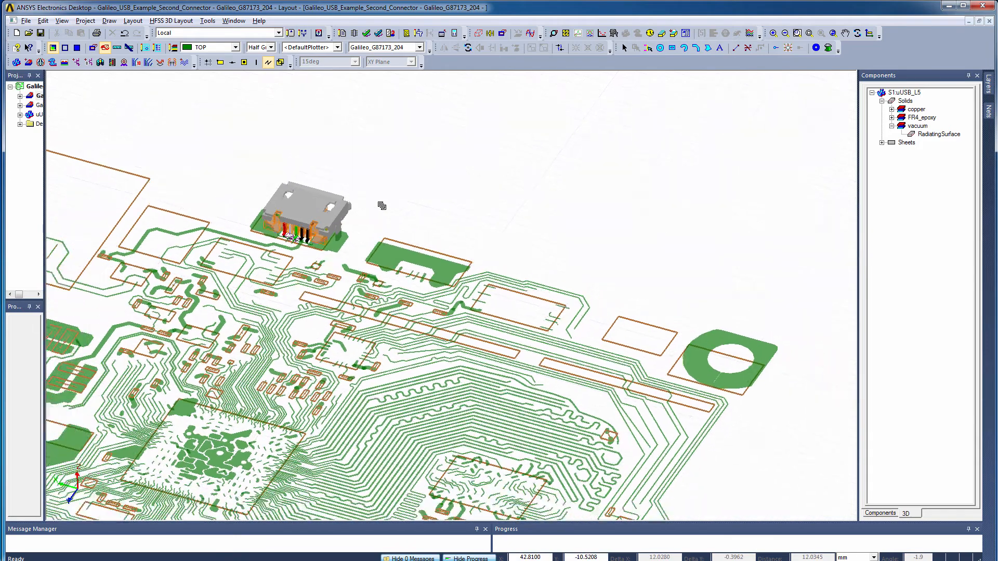
{"action": "left_click", "coordinate": [403, 166]}
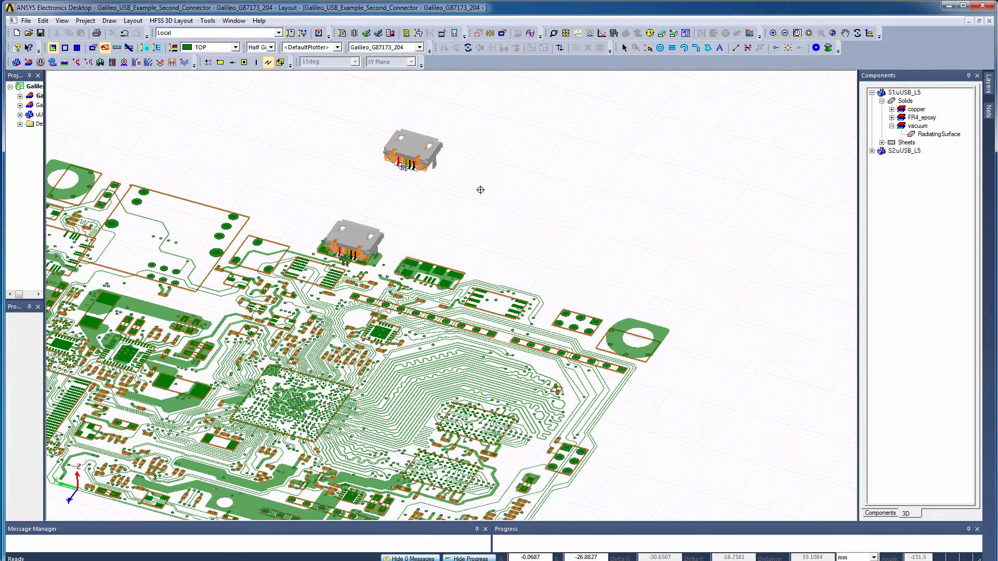
Move the duplicated USB connector onto the empty connector footprint beside the original connector
{"action": "left_click", "coordinate": [425, 159]}
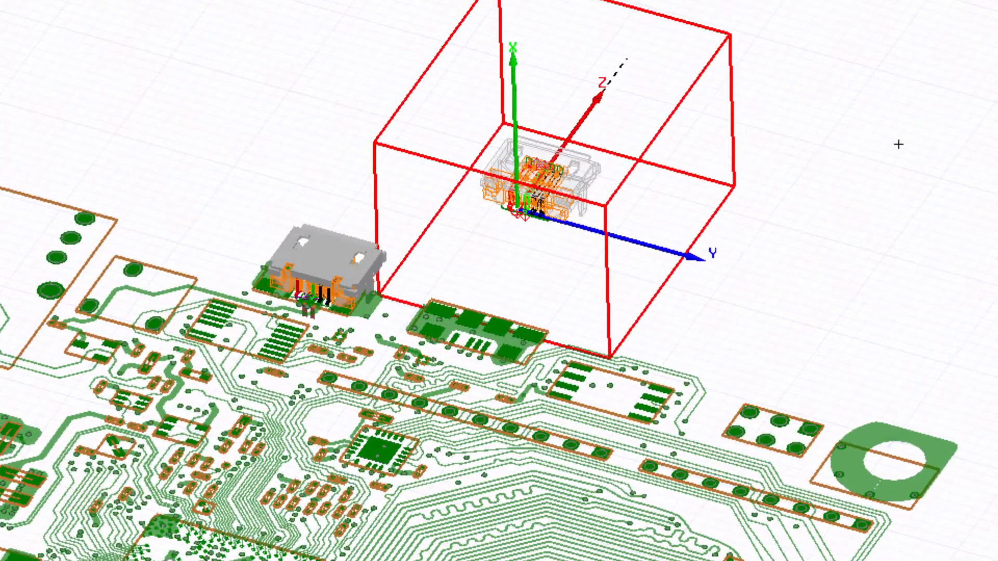
{"action": "left_click_drag", "start_coordinate": [709, 245], "coordinate": [716, 158], "text": "alt+shift"}
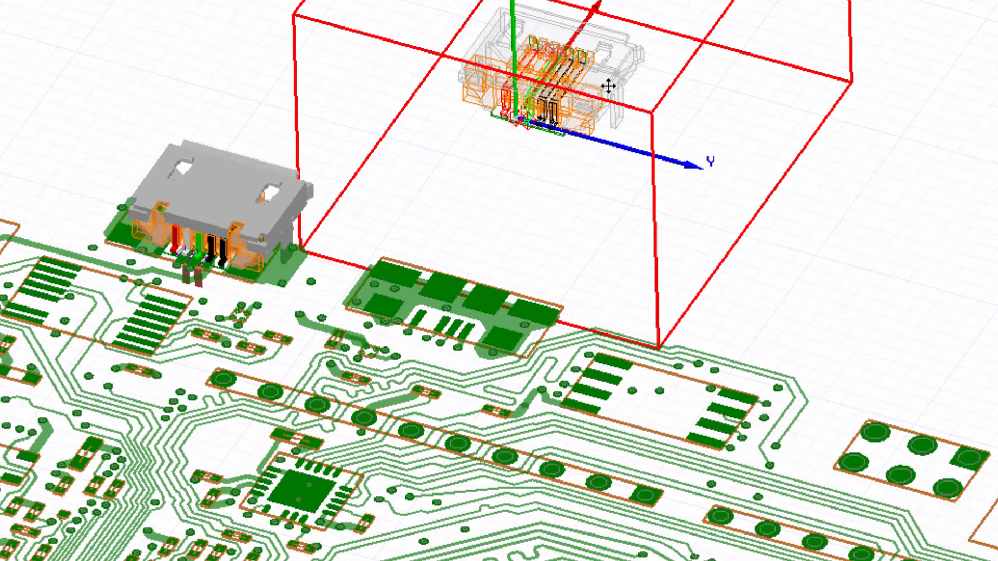
{"action": "left_click_drag", "start_coordinate": [545, 82], "coordinate": [474, 289]}
{"action": "left_click", "coordinate": [441, 324]}
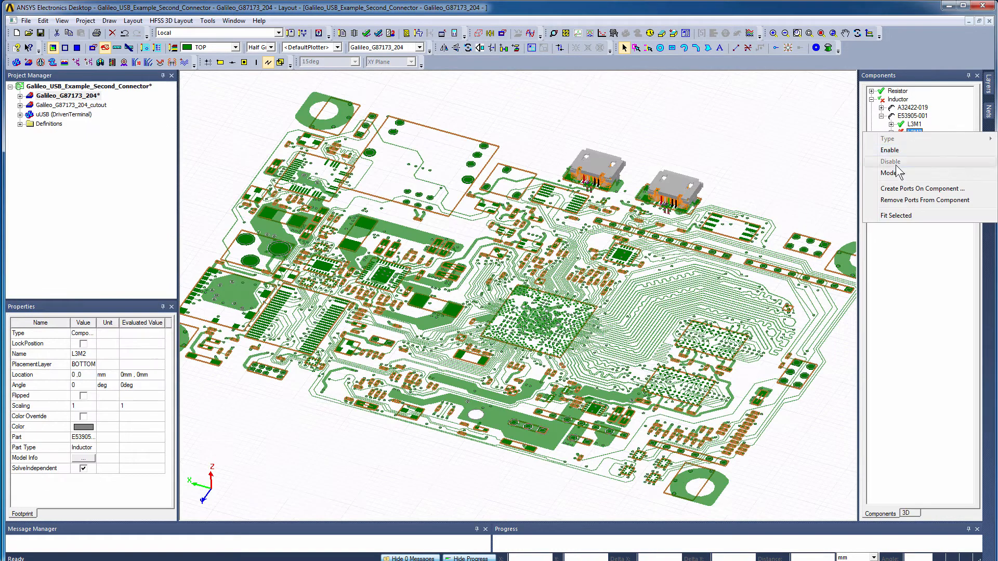
Assign inductor L3M2 a netlist model including TCM1608G_900_4P_s.mod, with subcircuit TCM1608G_900_4P_s_SUB1 connected to terminals %1 %2 %0 %3
{"action": "left_click", "coordinate": [894, 172]}
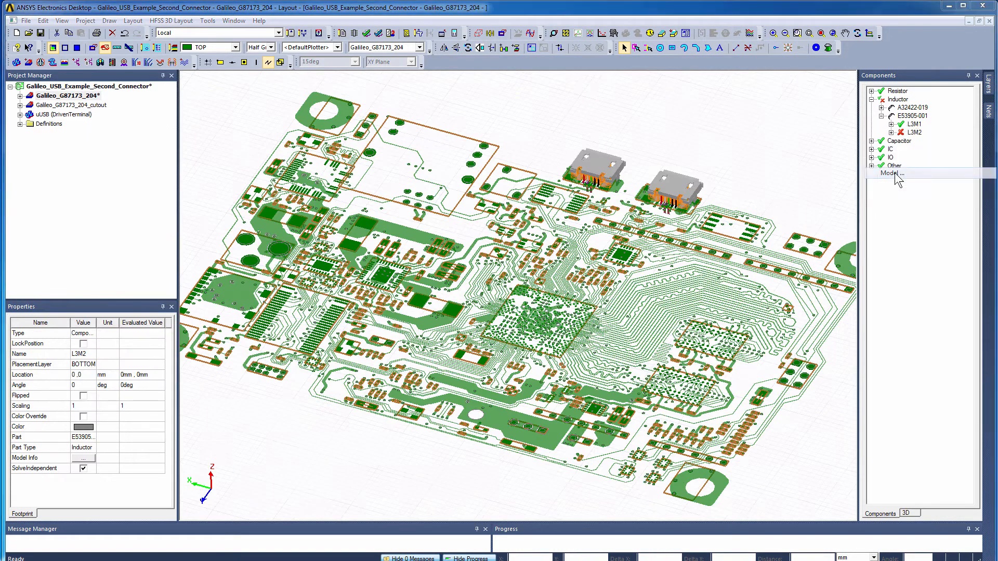
{"action": "left_click", "coordinate": [136, 133]}
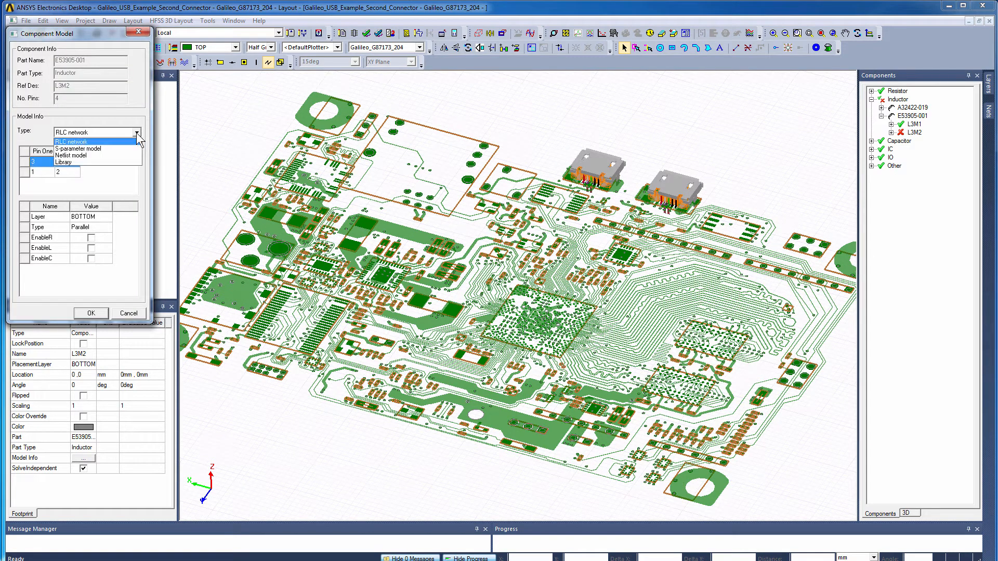
{"action": "left_click", "coordinate": [82, 159]}
{"action": "left_click", "coordinate": [80, 246]}
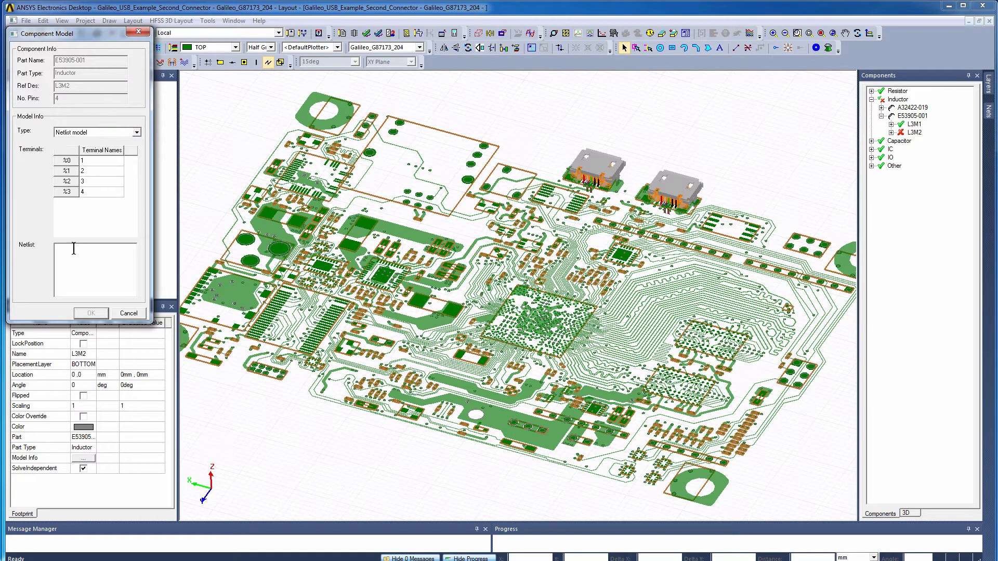
{"action": "type", "text": "R\\\\TCM1608G_900_4P_s.mod\" 3 TCM1608G_900_4P_s_SUB1"}
{"action": "left_click_drag", "start_coordinate": [151, 245], "coordinate": [341, 242]}
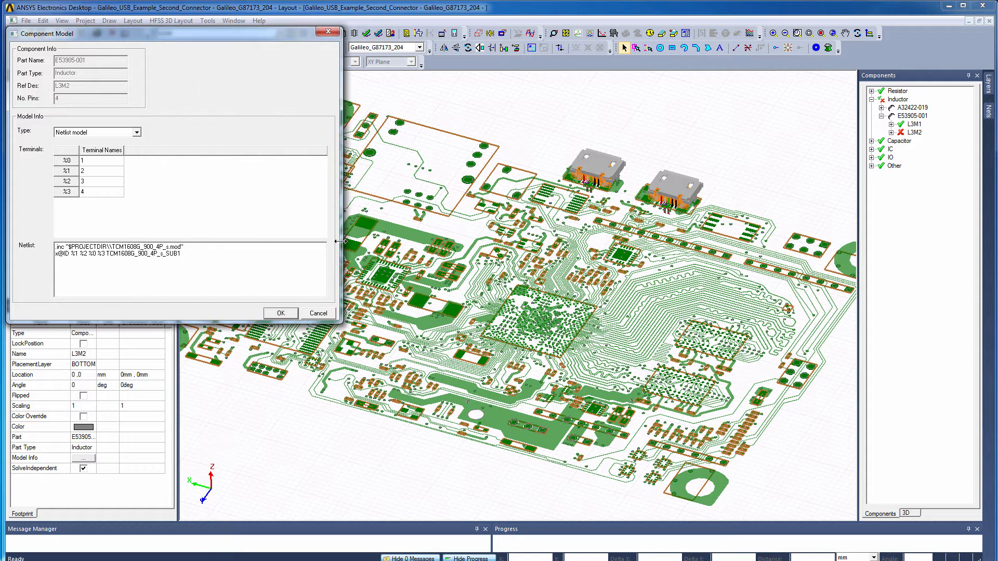
{"action": "left_click", "coordinate": [281, 313]}
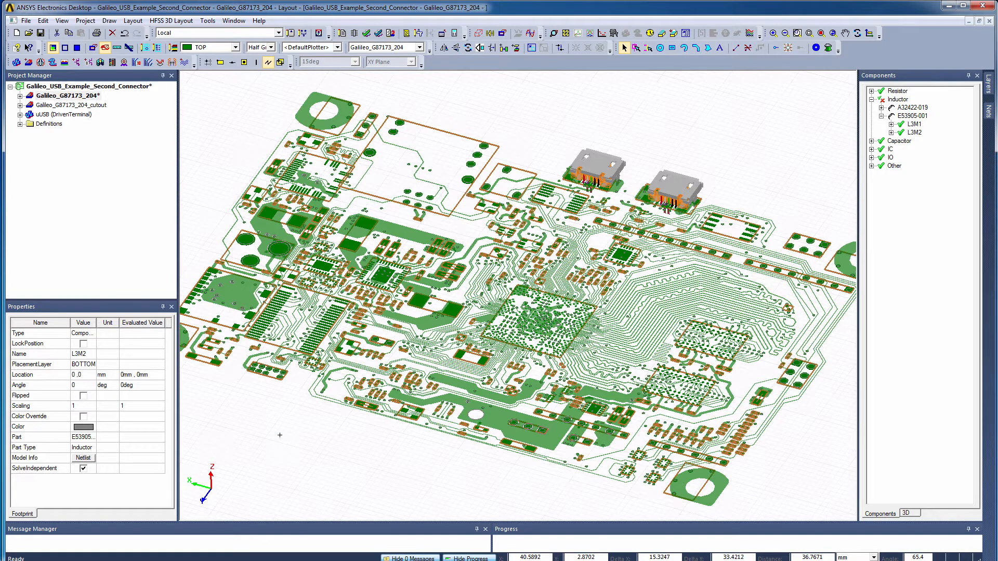
Expand the Galileo_G87173_204 design and its excitations to examine the ports defined for both connectors and filters
{"action": "left_click", "coordinate": [20, 96]}
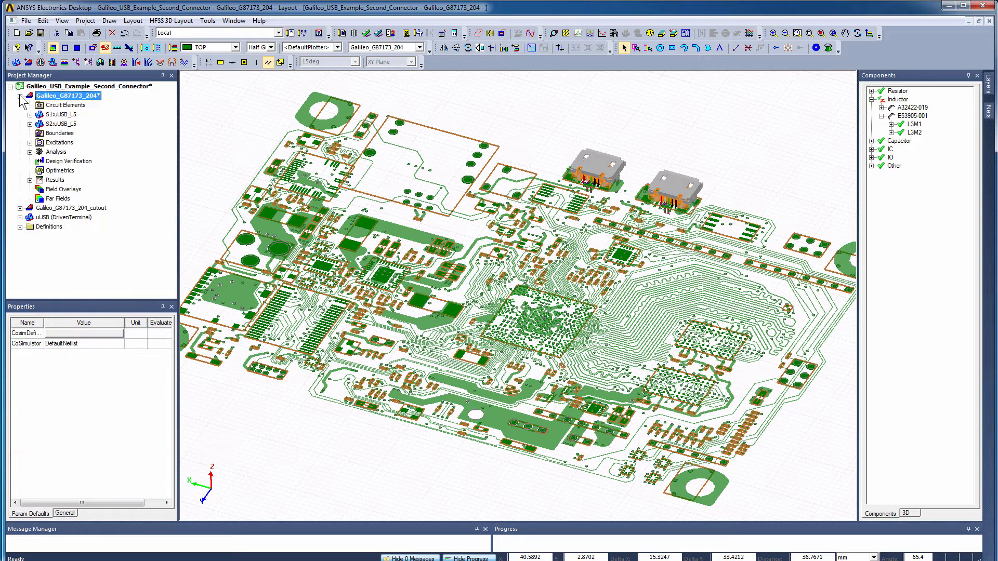
{"action": "left_click", "coordinate": [30, 143]}
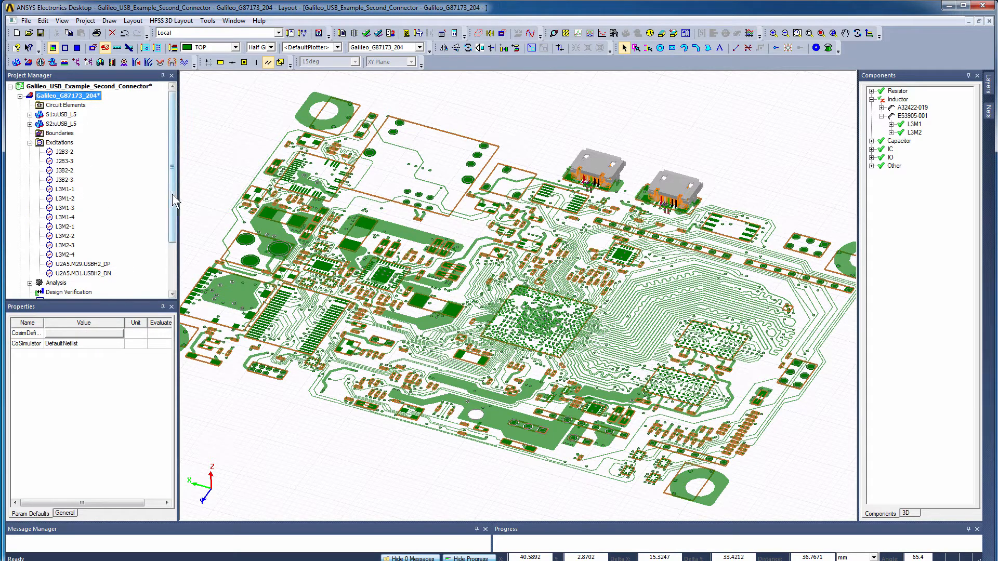
{"action": "scroll", "coordinate": [174, 200], "scroll_direction": "down", "scroll_amount": 3}
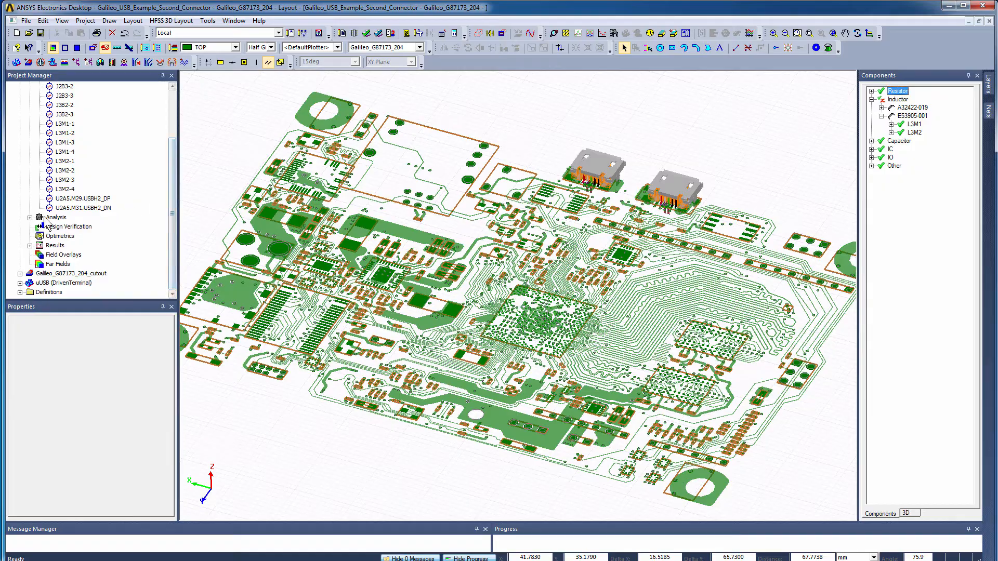